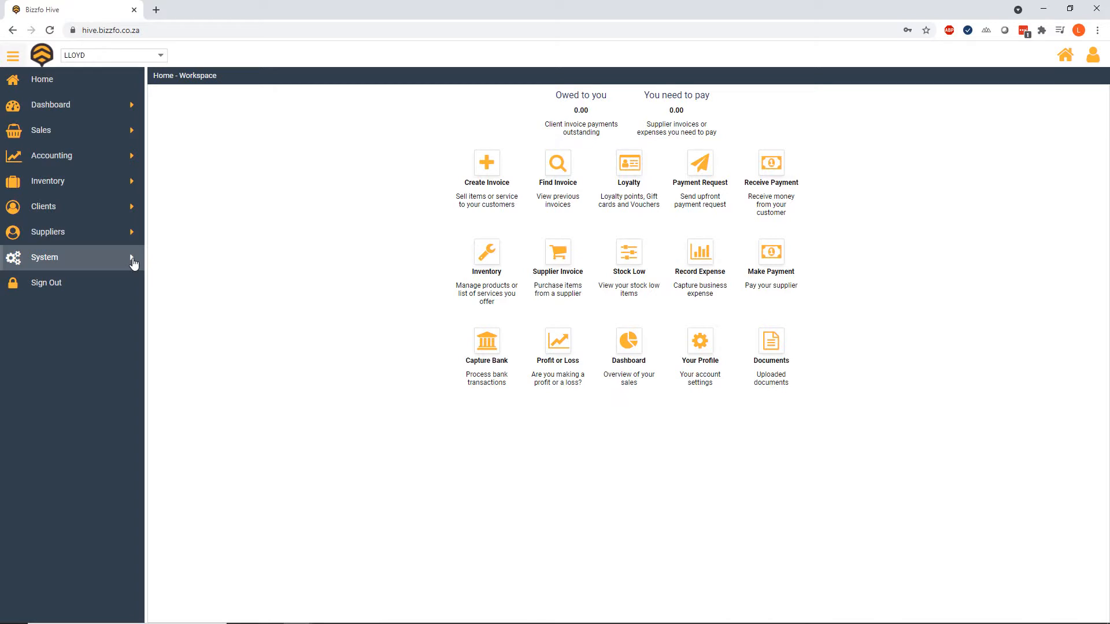
# Step: Open the StockLowReport CSV attached to the Shop In The Sky Stock Low Report e-mail in Gmail and review its suggested order quantities
pyautogui.click(133, 263)
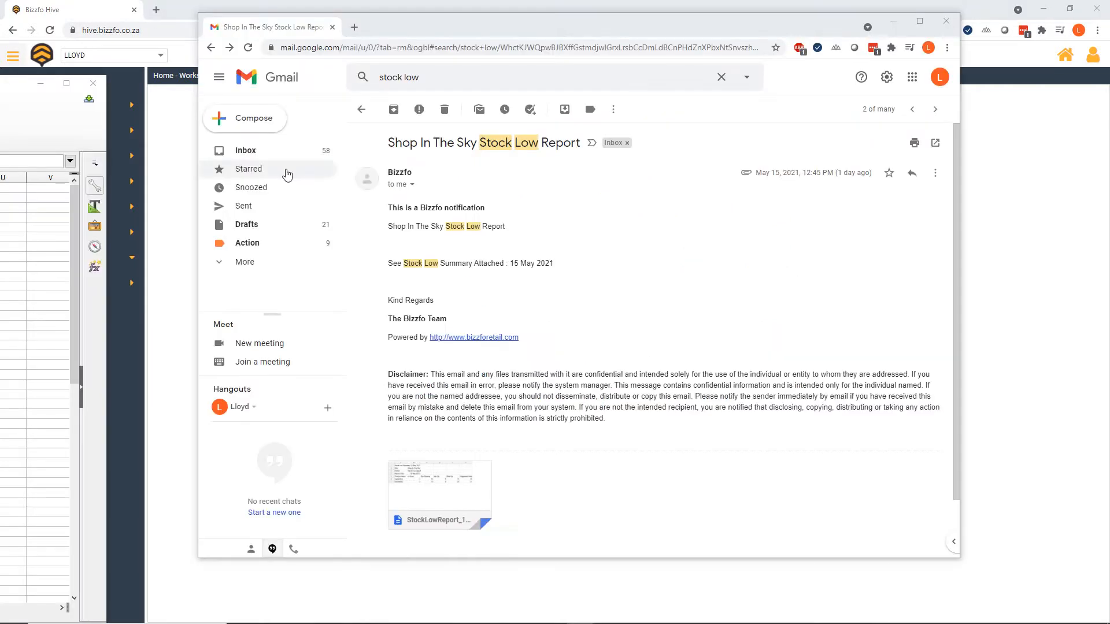
pyautogui.moveTo(451, 477)
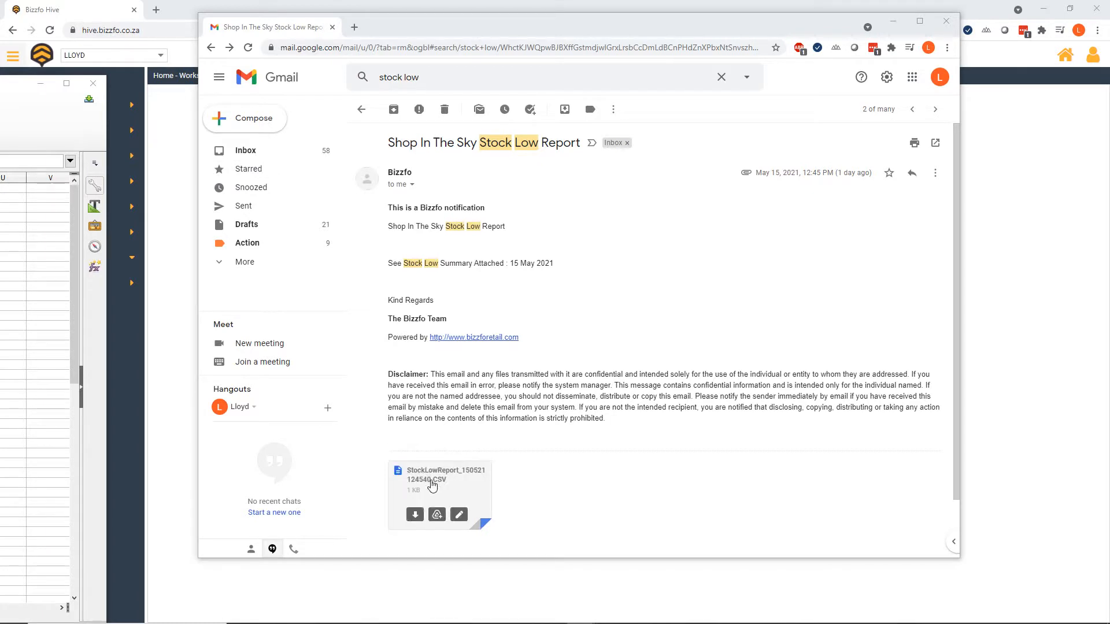
pyautogui.click(432, 484)
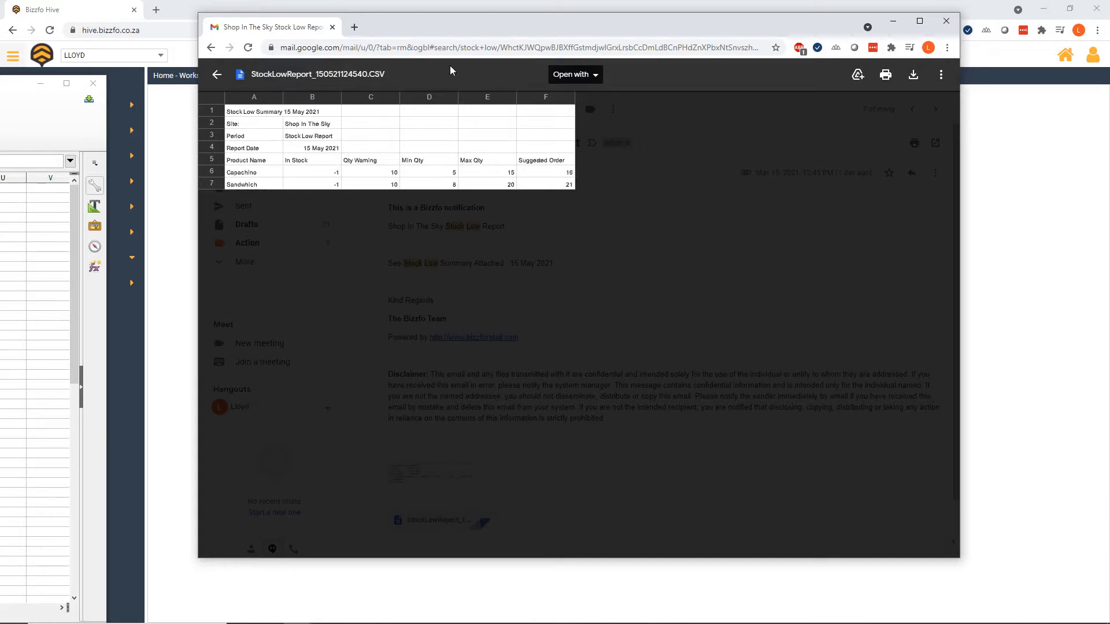
pyautogui.click(893, 20)
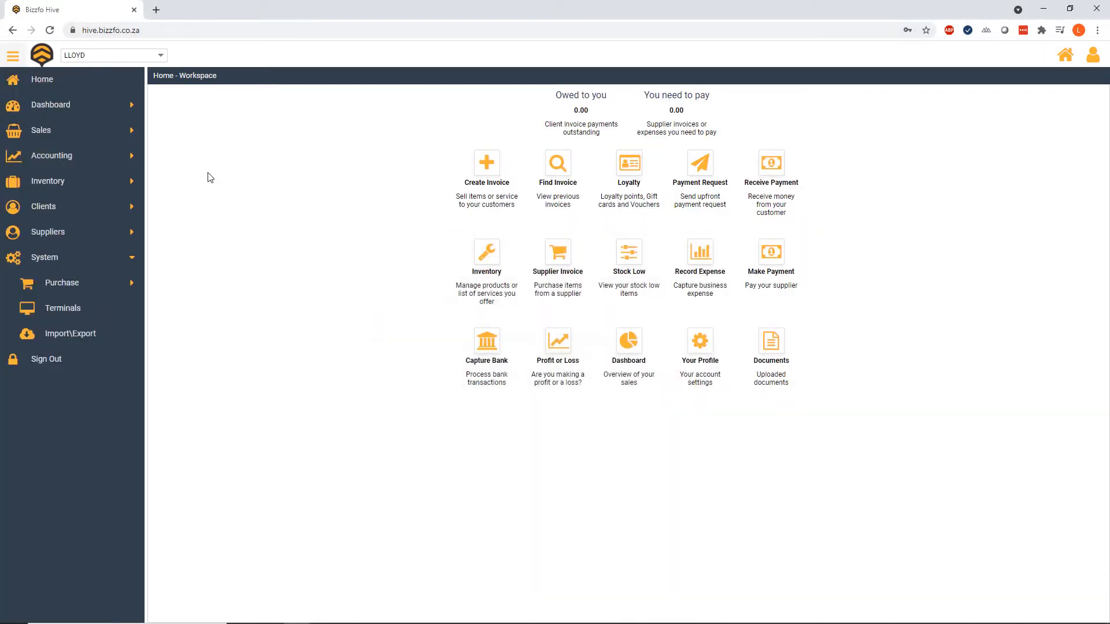
# Step: In Bizzfo Hive's data import/export, get the Invoice Import template for the My Factory warehouse
pyautogui.click(65, 335)
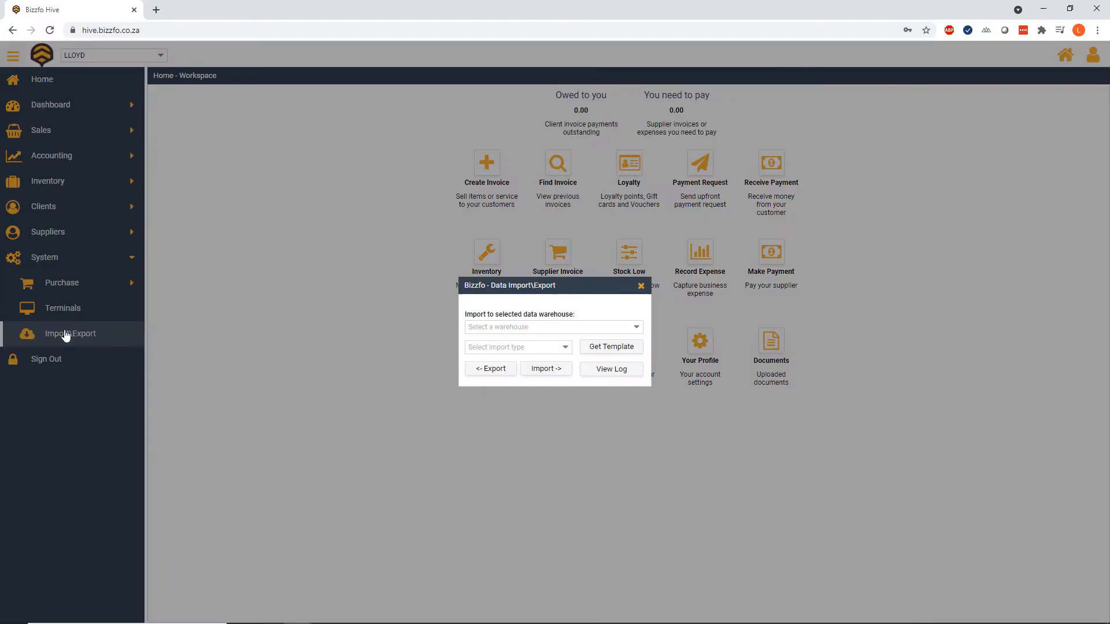
pyautogui.click(635, 327)
pyautogui.click(570, 350)
pyautogui.click(559, 350)
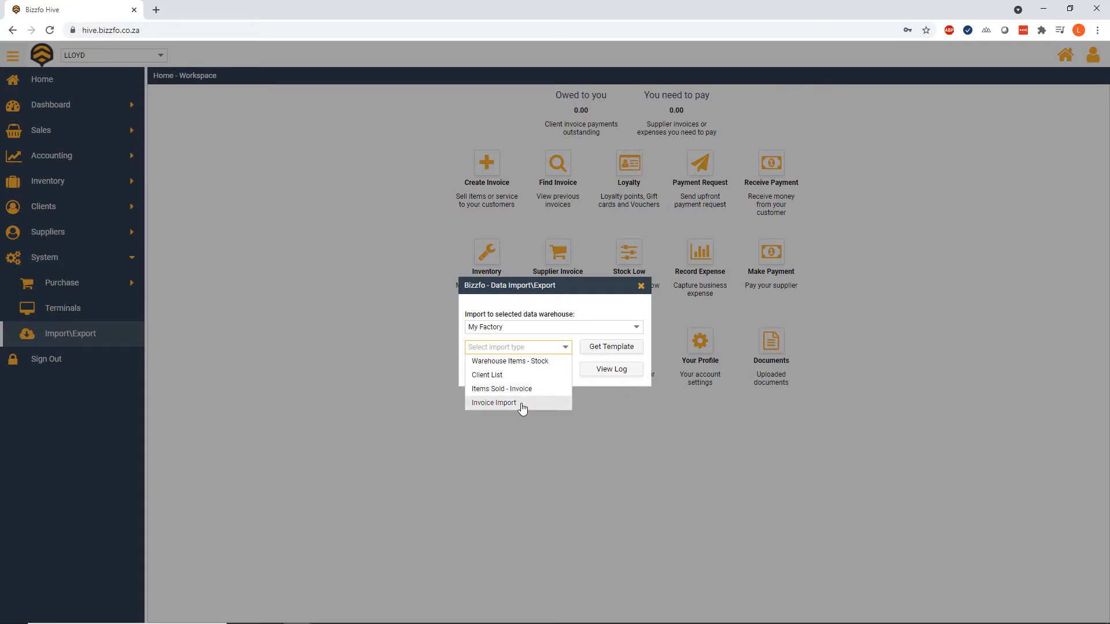
pyautogui.click(483, 403)
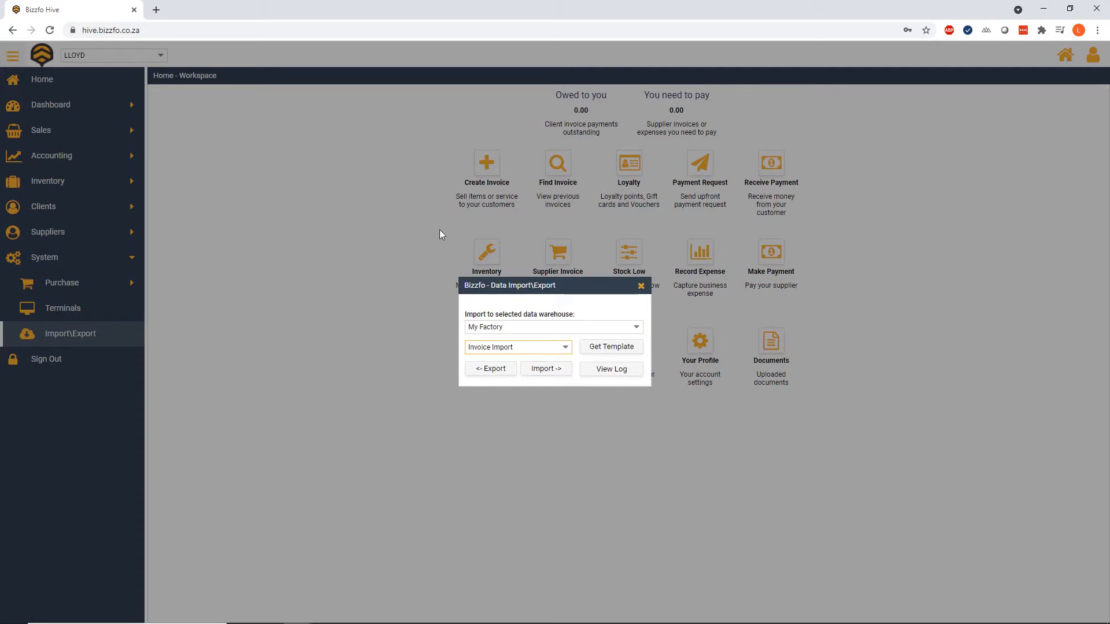
pyautogui.click(611, 346)
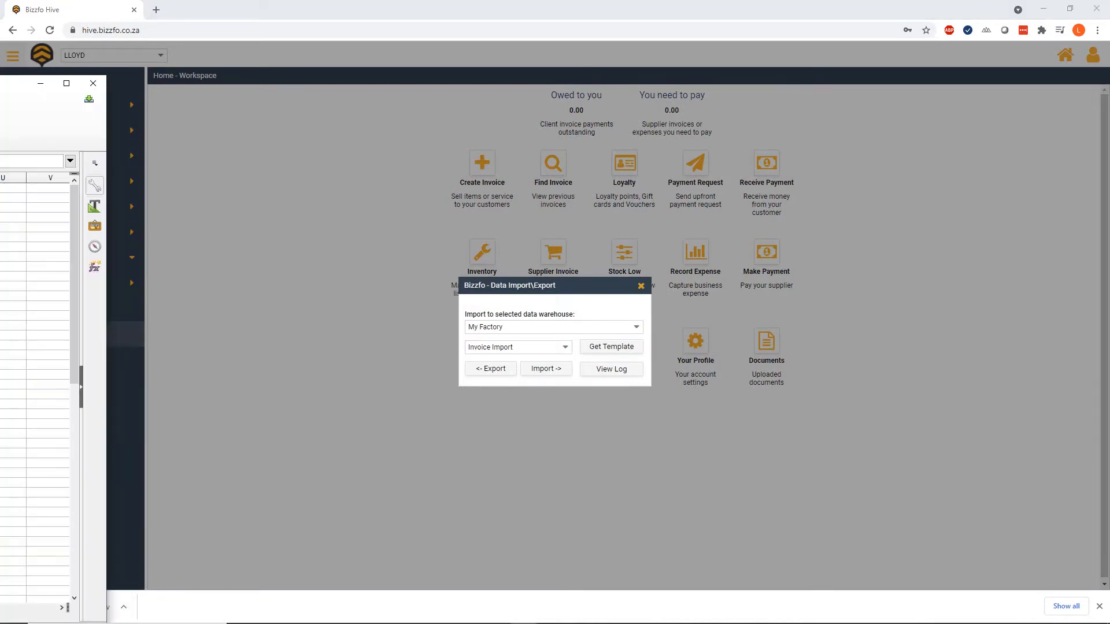
# Step: Review the stock-low transfer template's headings, product names and client names in LibreOffice Calc, then return to Bizzfo Hive and close the import/export dialog
pyautogui.moveTo(0, 85); pyautogui.dragTo(781, 68)
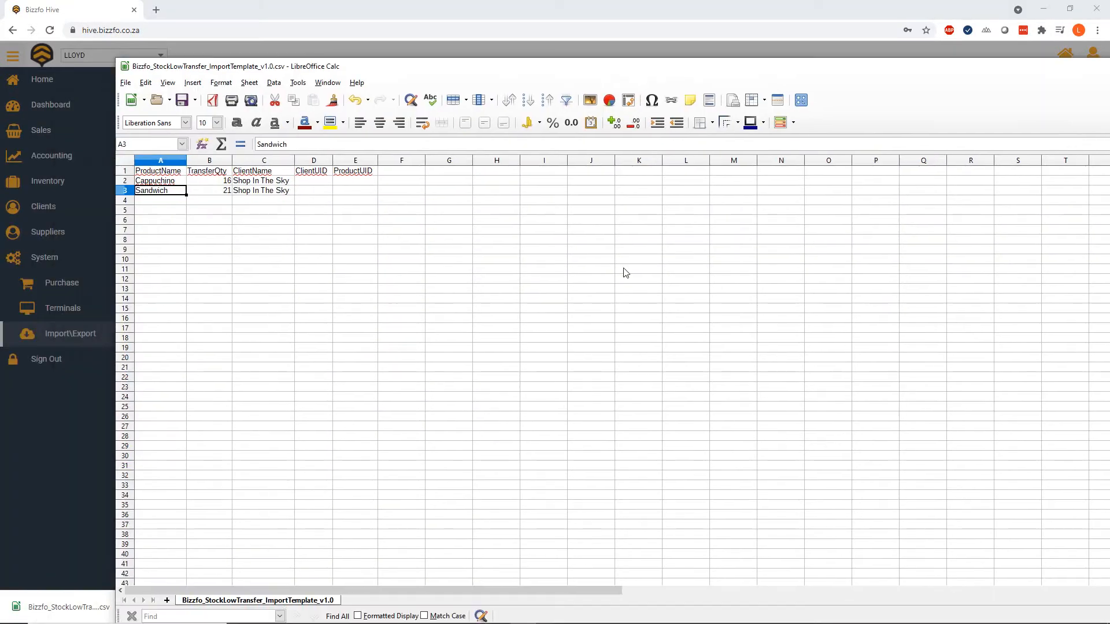
pyautogui.click(183, 222)
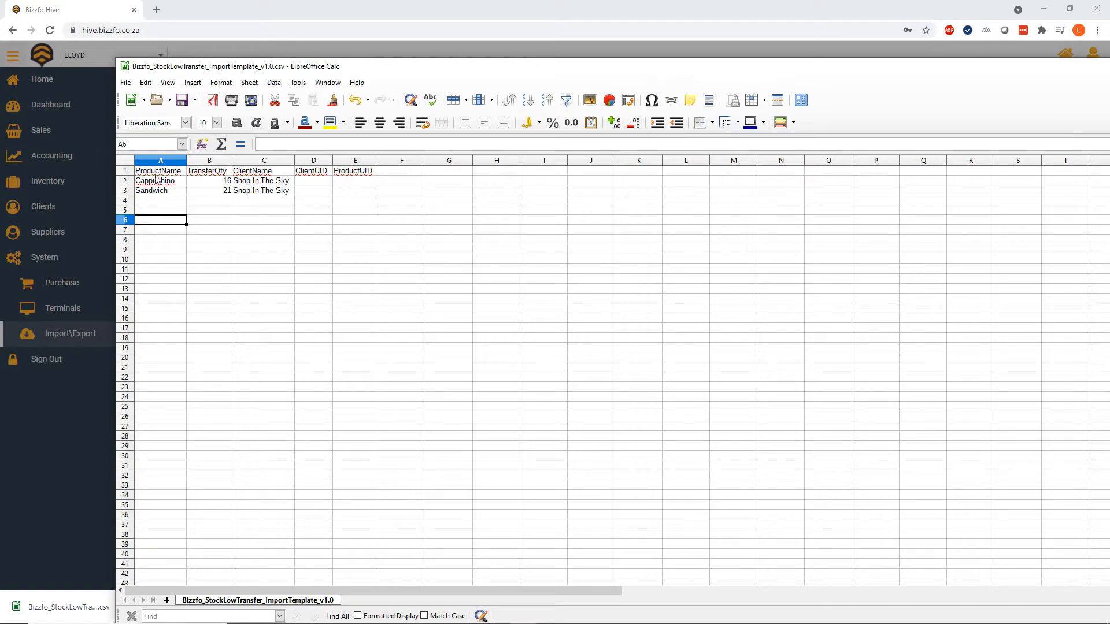
pyautogui.moveTo(153, 171); pyautogui.dragTo(370, 172)
pyautogui.click(354, 250)
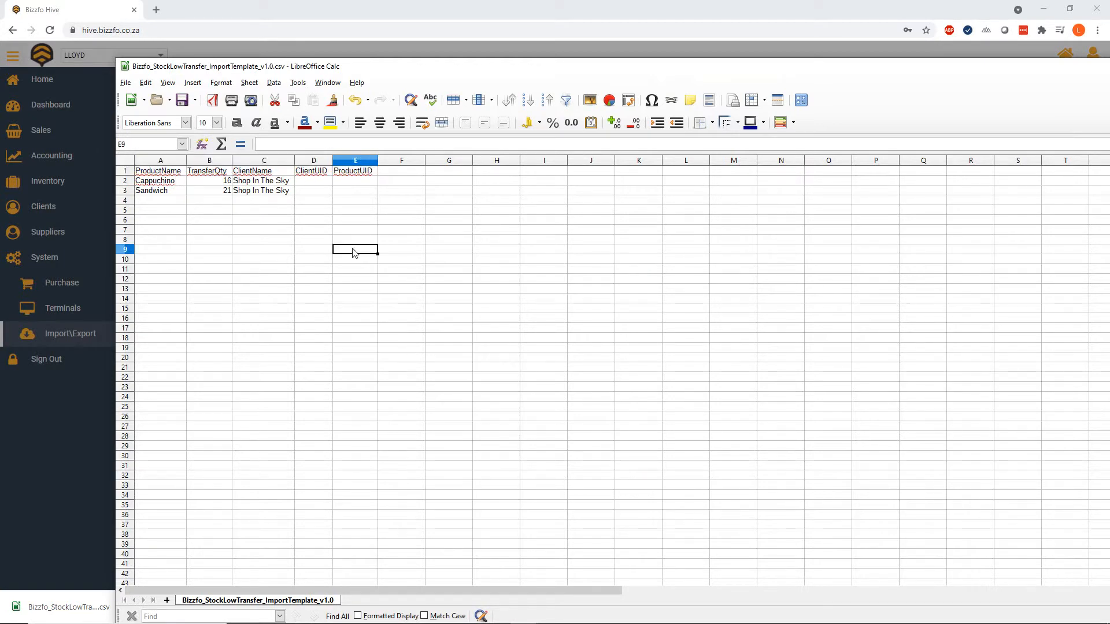
pyautogui.moveTo(165, 181); pyautogui.dragTo(170, 194)
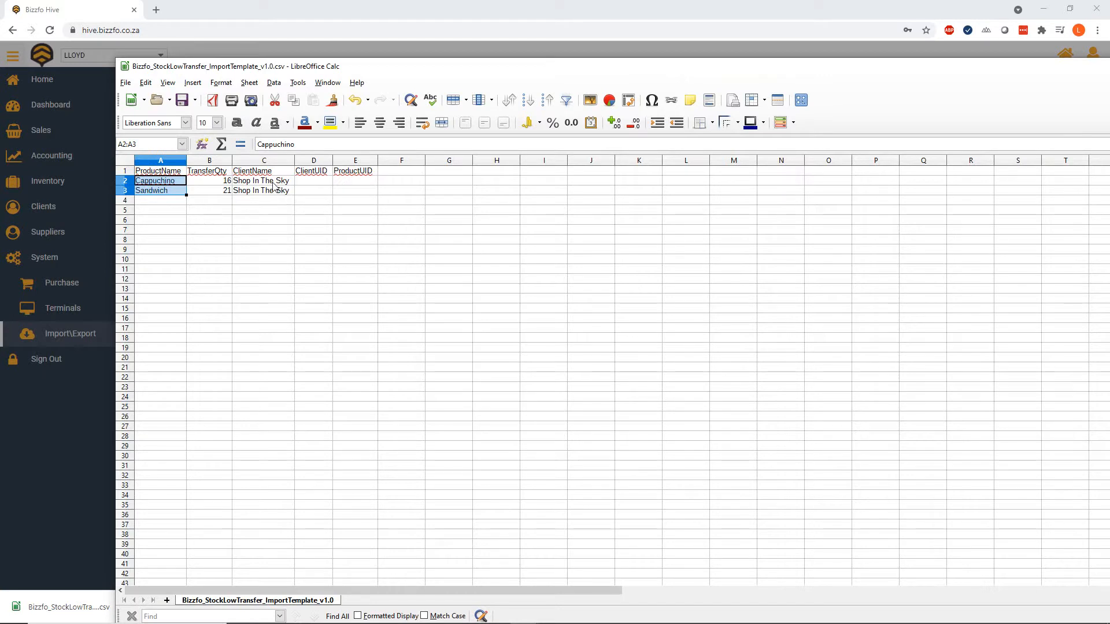
pyautogui.moveTo(273, 183); pyautogui.dragTo(273, 194)
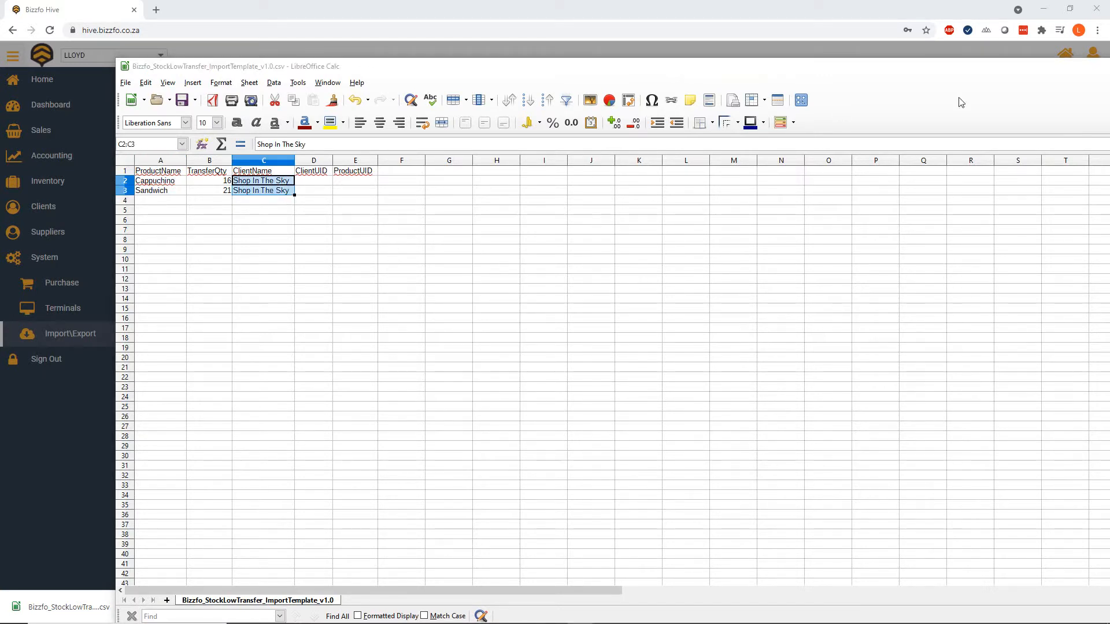
pyautogui.moveTo(1043, 71); pyautogui.dragTo(0, 88)
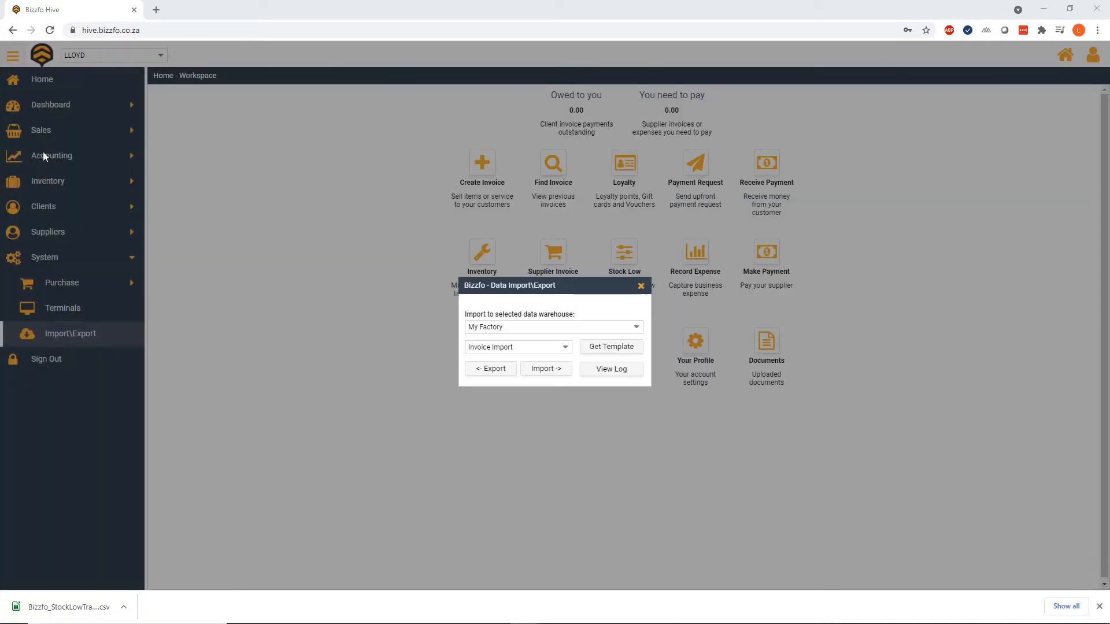
pyautogui.click(642, 286)
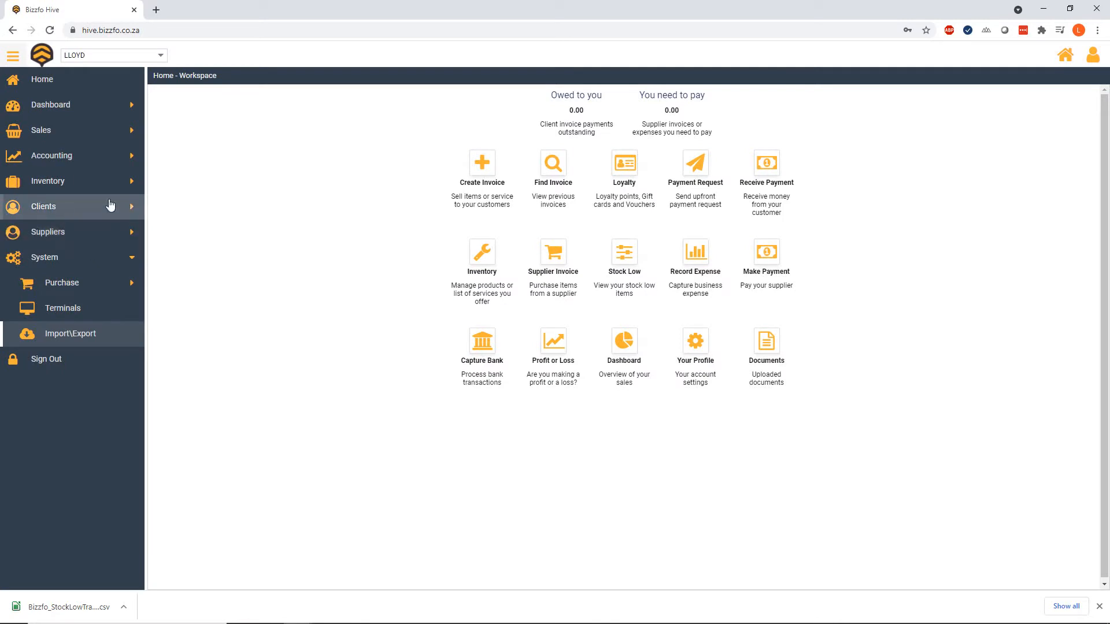
# Step: Search the client records for "shop" and open the Shop In The Sky client
pyautogui.click(138, 209)
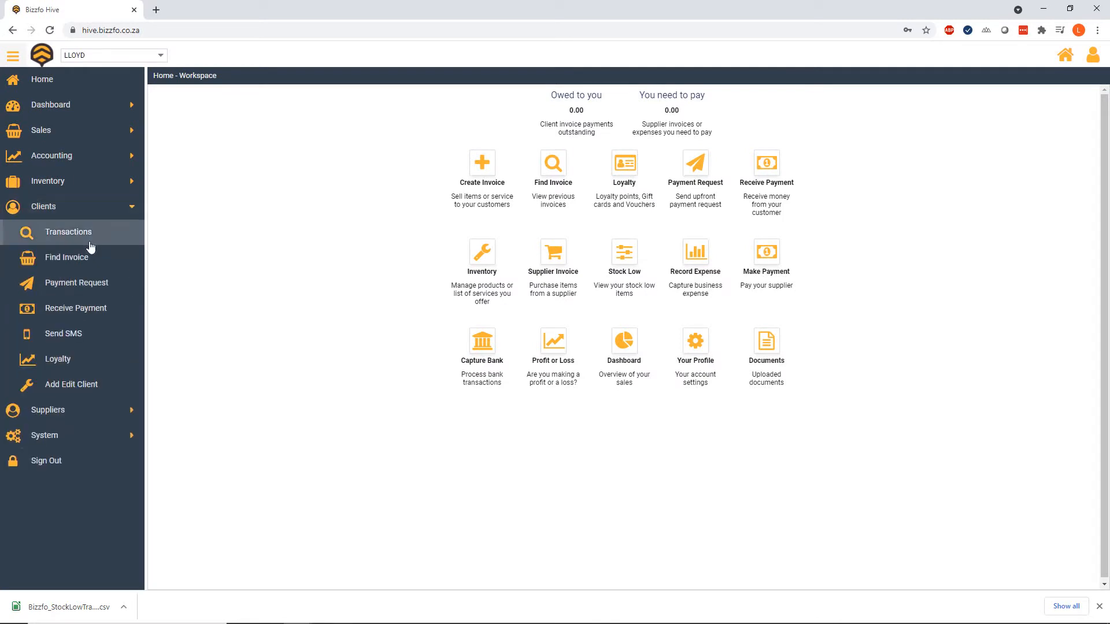
pyautogui.click(69, 384)
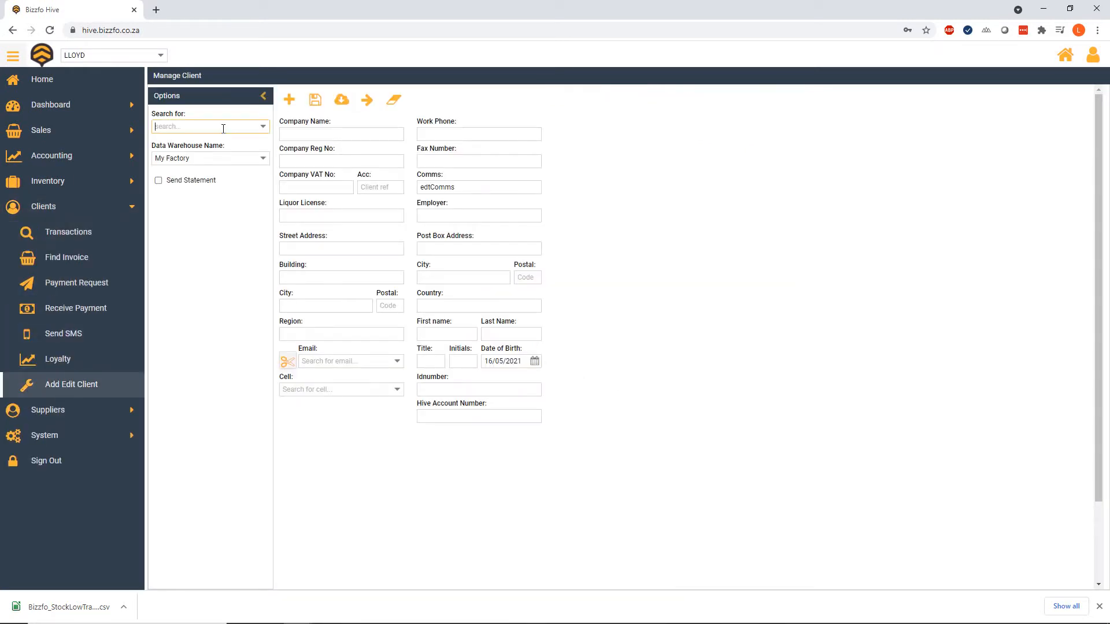
pyautogui.write('shop')
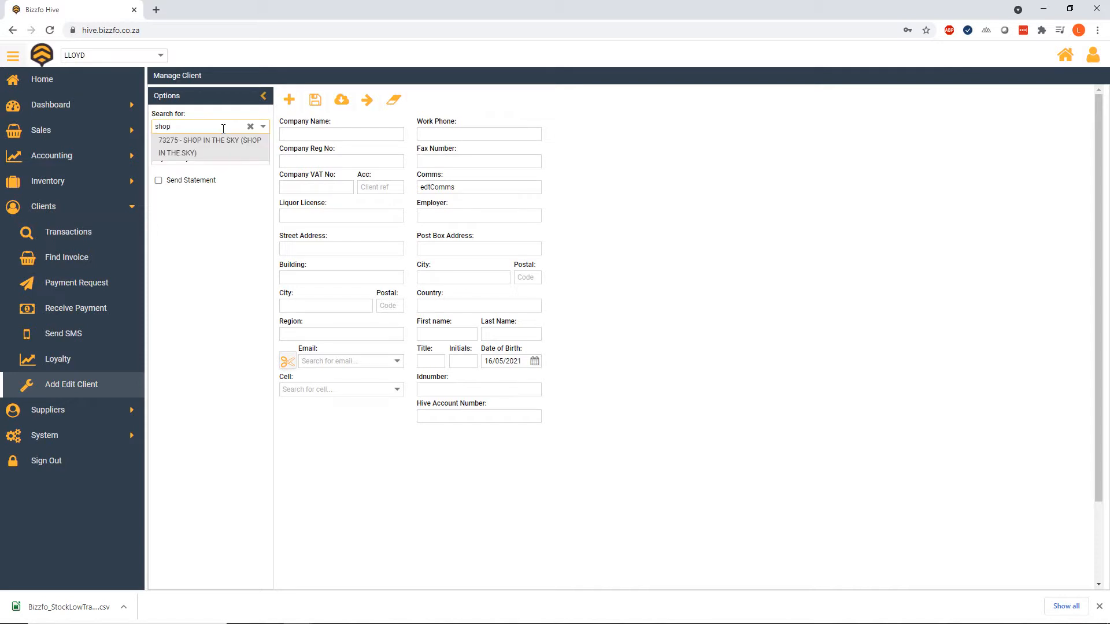
pyautogui.click(181, 141)
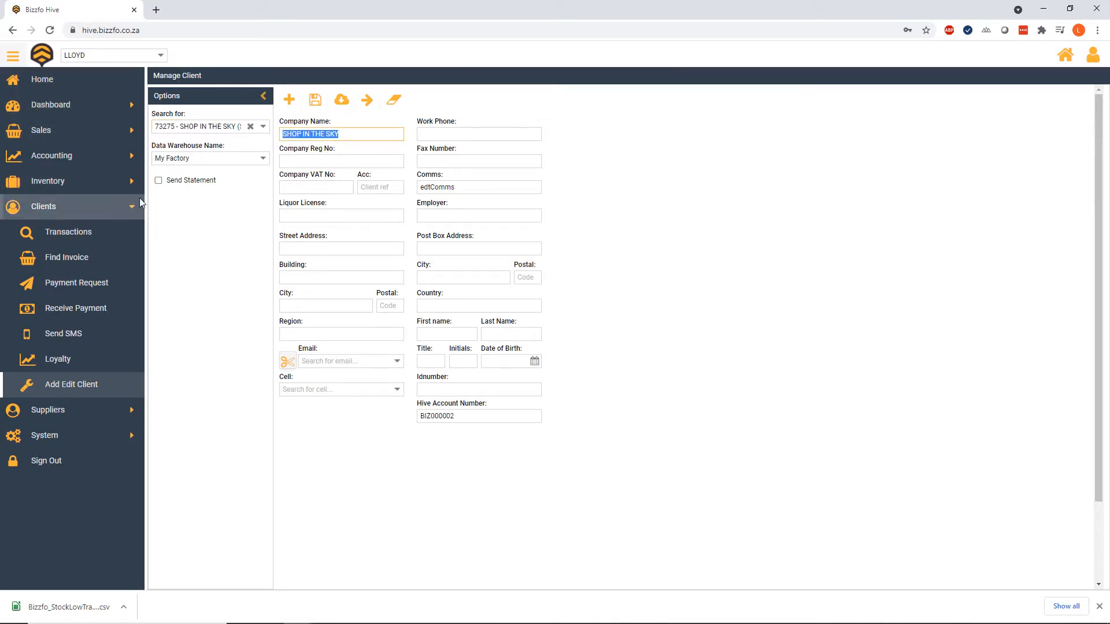
# Step: Show the My Factory warehouse items in inventory management and check the stock of Cappuchino and Sandwich
pyautogui.click(134, 181)
pyautogui.click(70, 211)
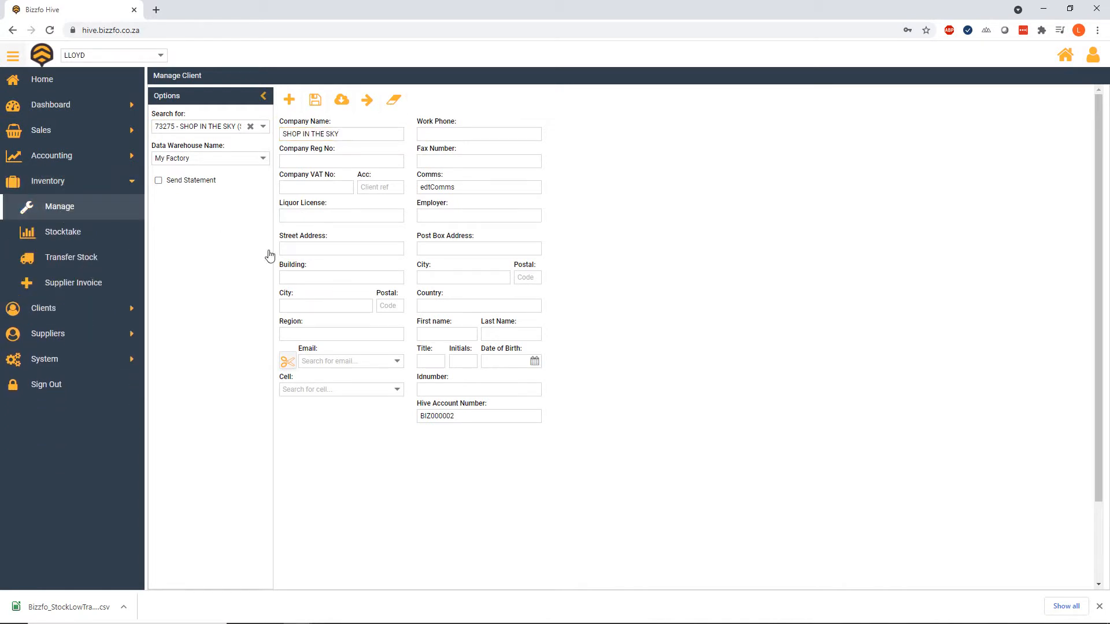
pyautogui.click(279, 209)
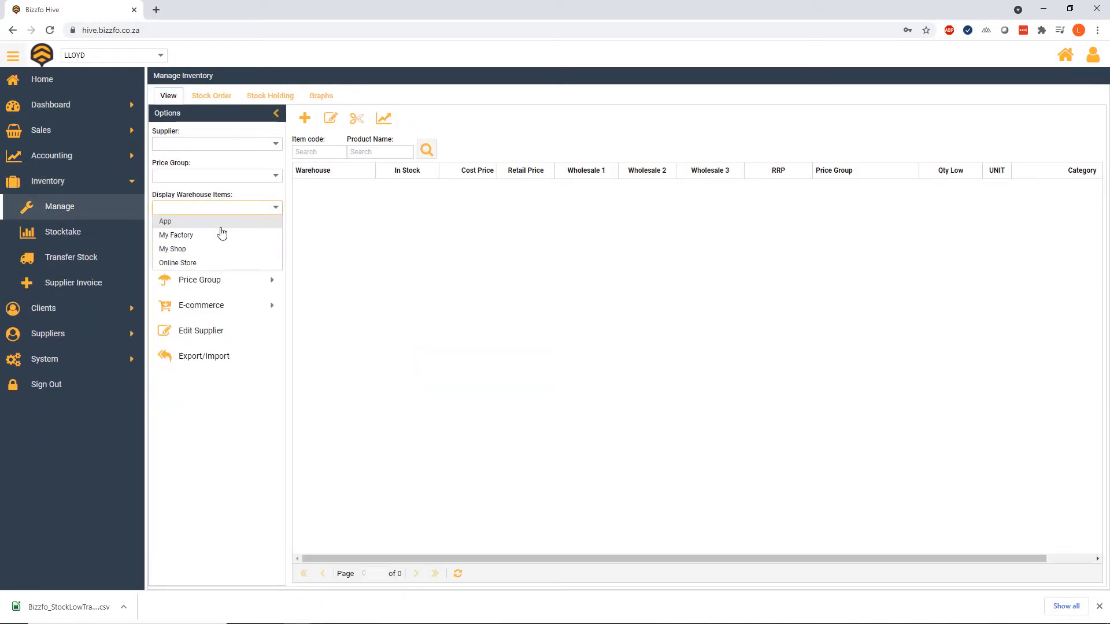
pyautogui.click(221, 233)
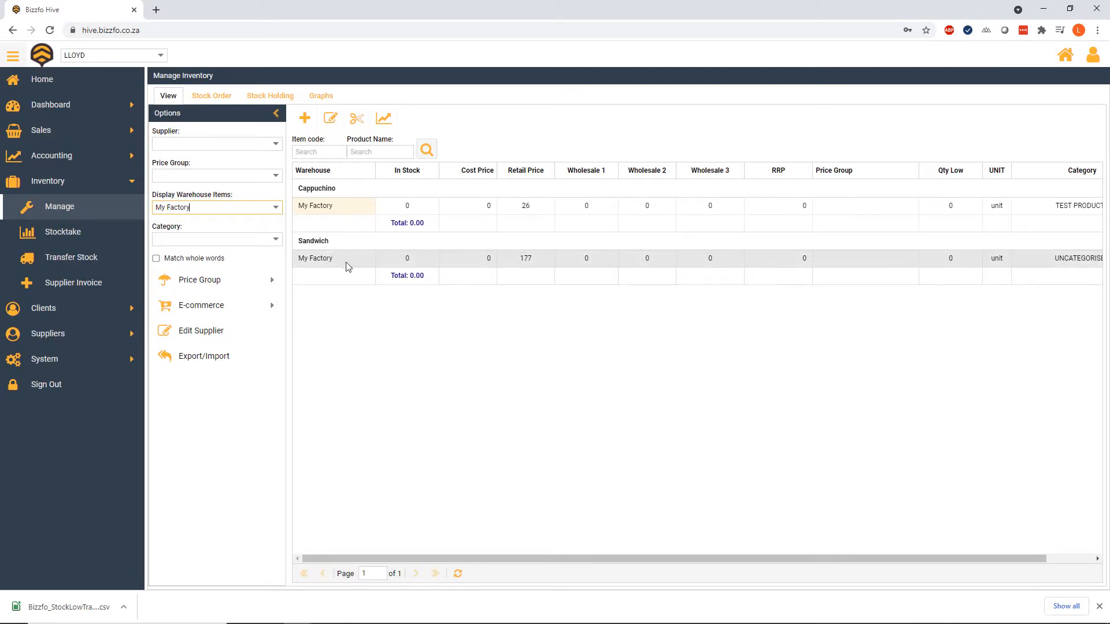
pyautogui.click(407, 206)
pyautogui.click(419, 258)
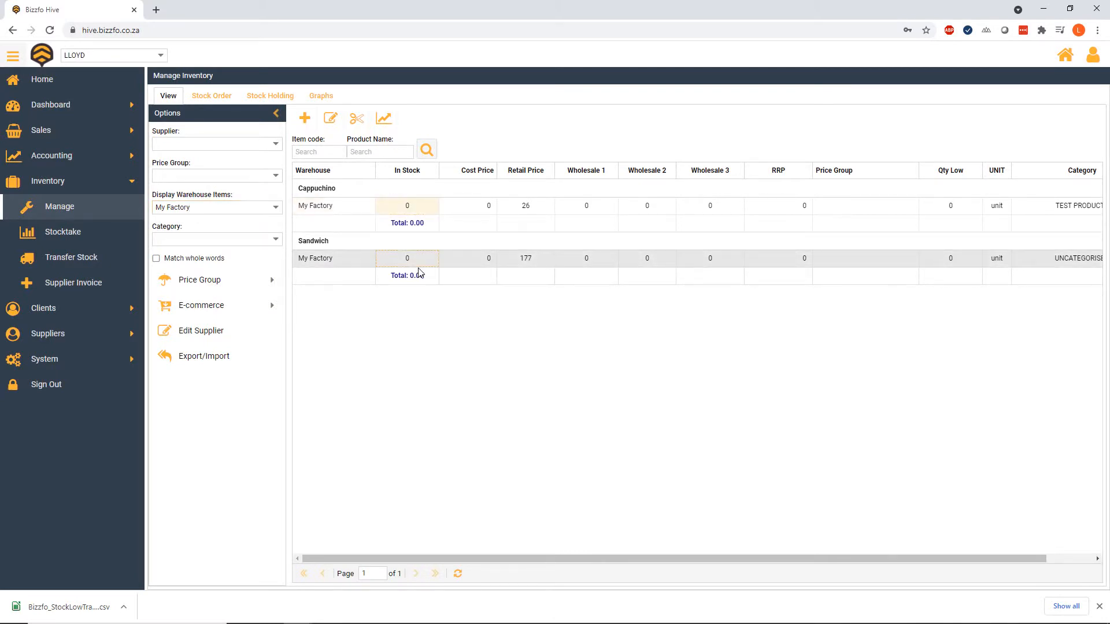
# Step: Set up a data import into the My Factory warehouse with Invoice Import as the import type
pyautogui.click(132, 361)
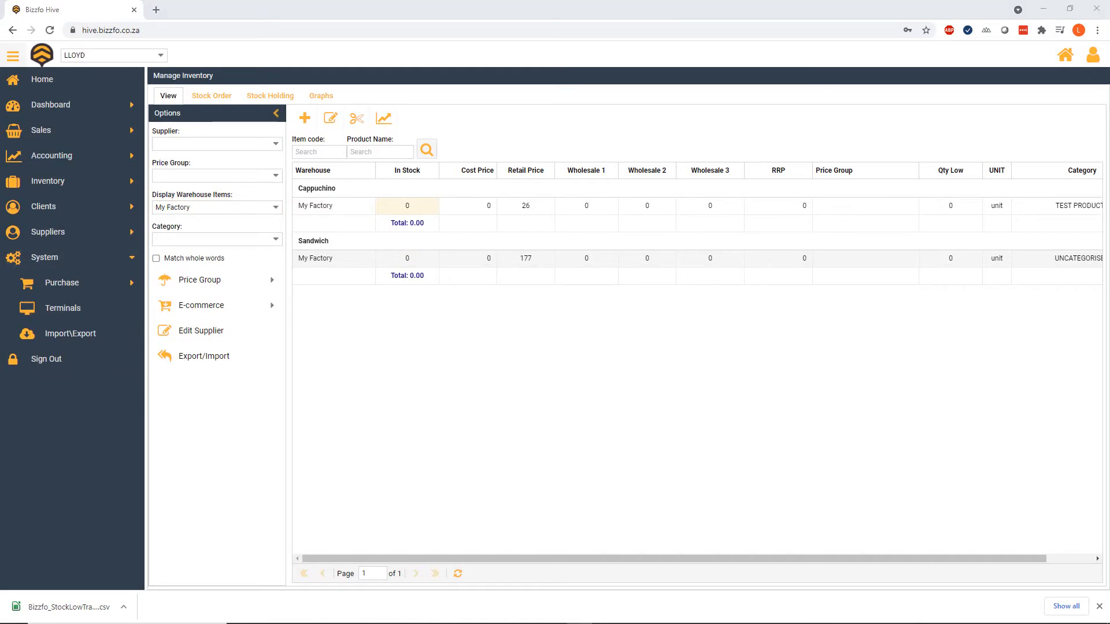
pyautogui.click(69, 333)
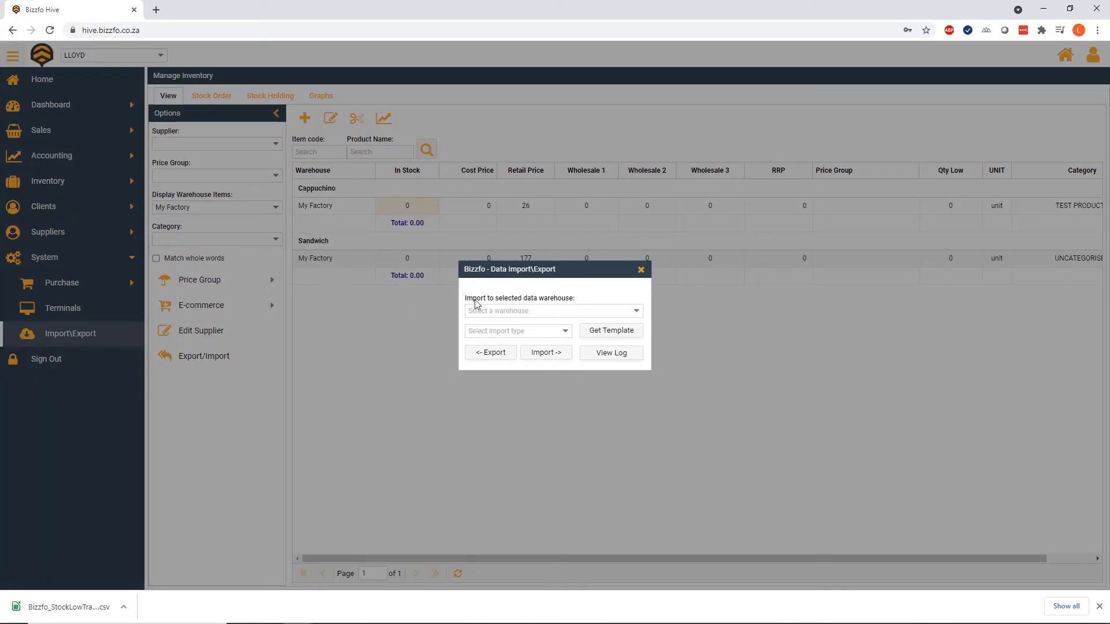
pyautogui.click(623, 310)
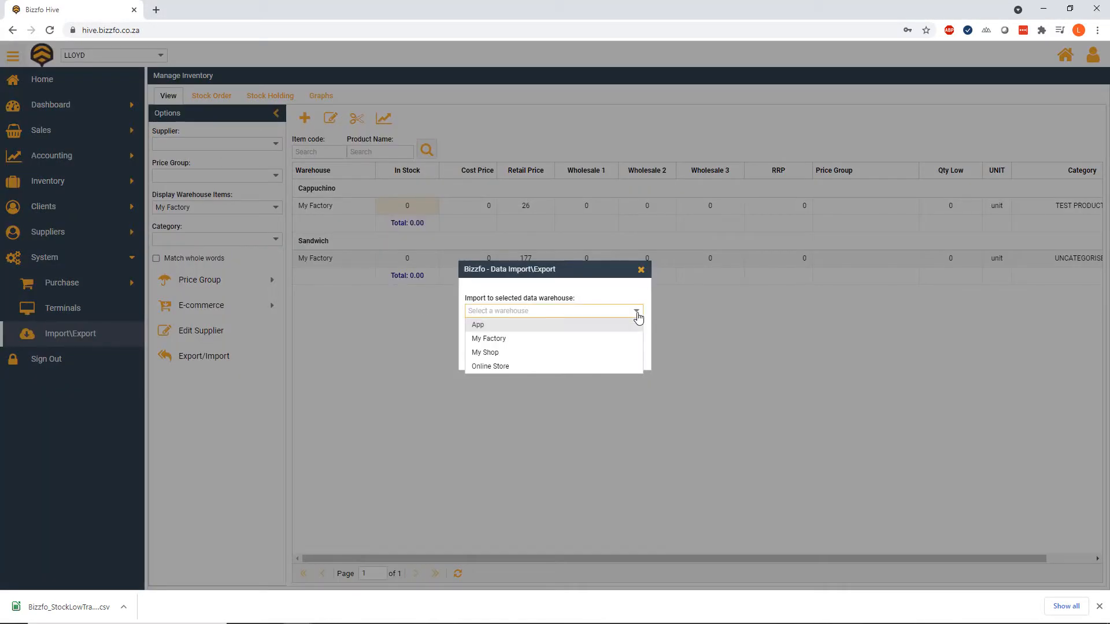
pyautogui.click(495, 341)
pyautogui.click(565, 332)
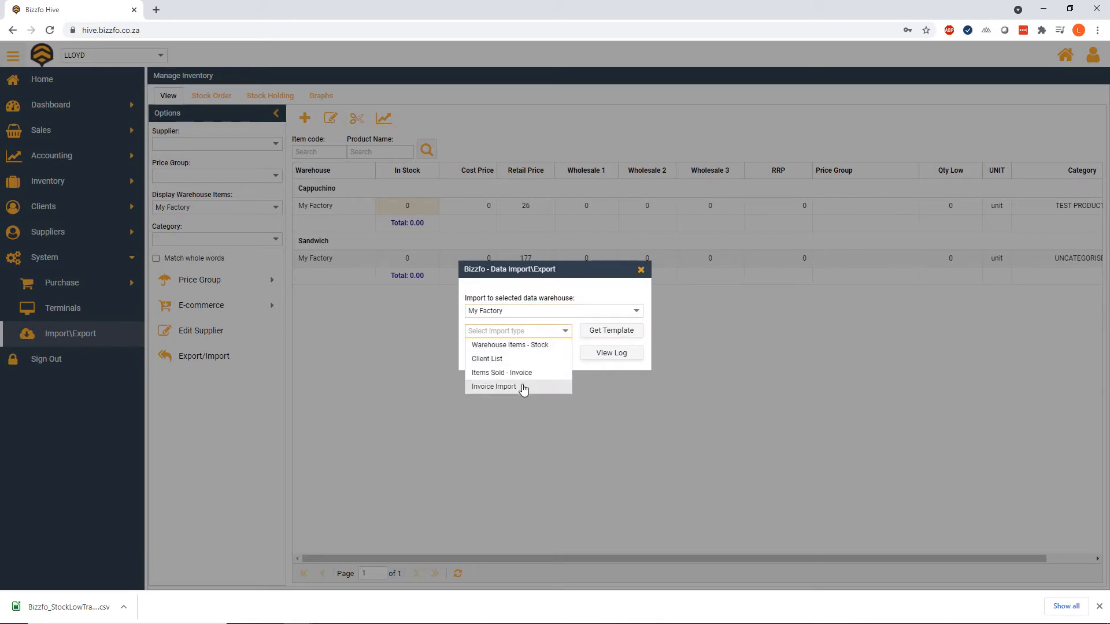
pyautogui.click(524, 388)
# Step: Import the file Bizzfo_StockLowTransfer_ImportTemplate_v1.0.csv from the Downloads folder
pyautogui.click(546, 354)
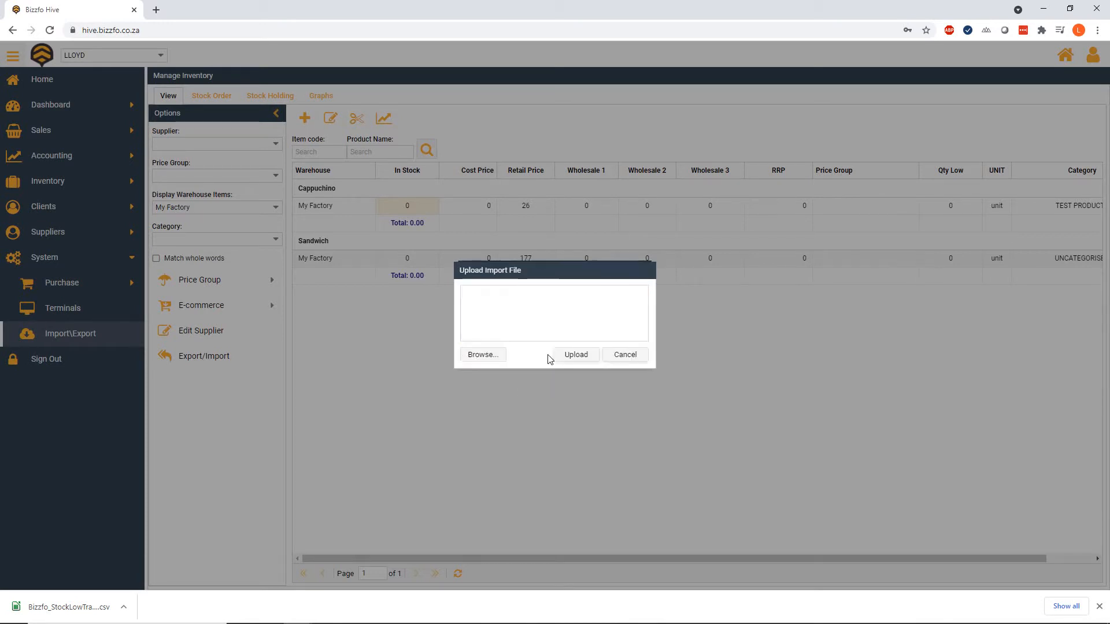
pyautogui.click(486, 355)
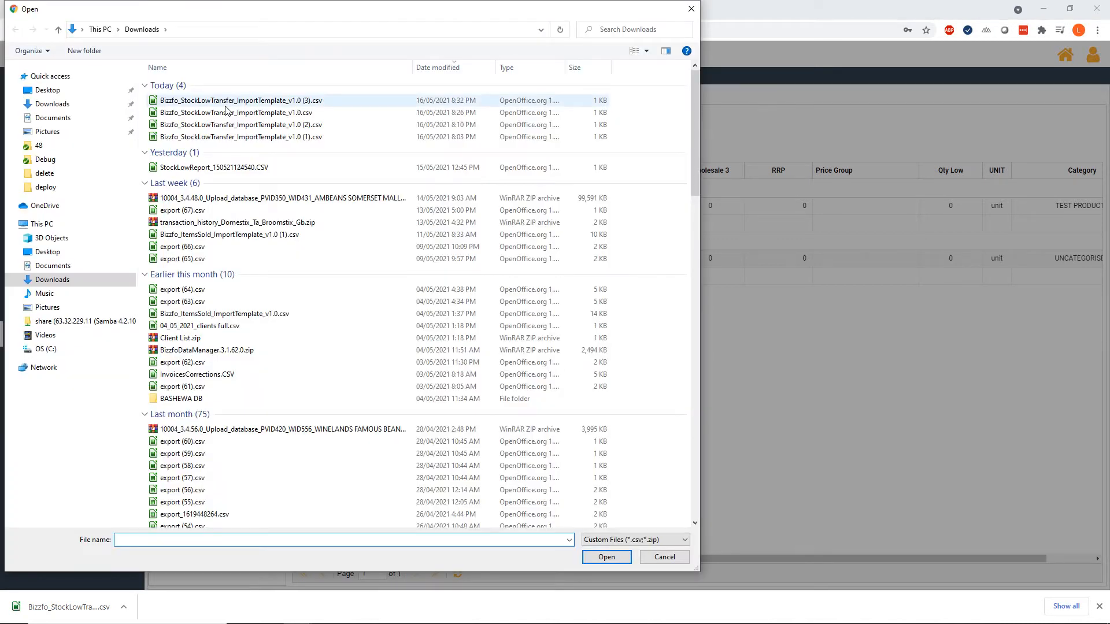
pyautogui.click(225, 111)
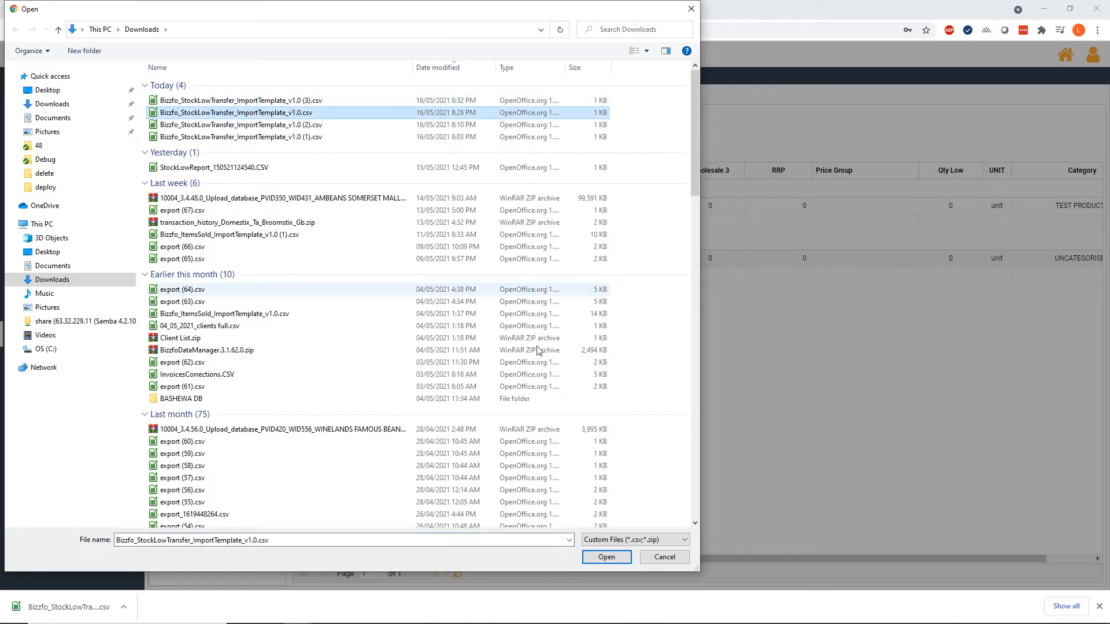
pyautogui.click(605, 558)
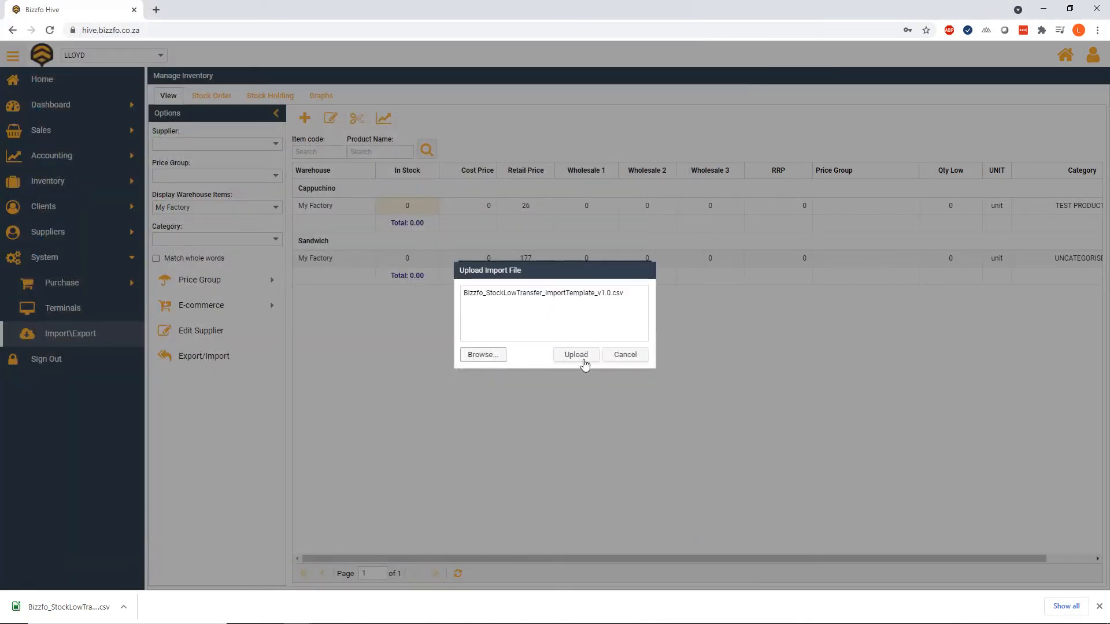
pyautogui.click(578, 356)
pyautogui.click(556, 338)
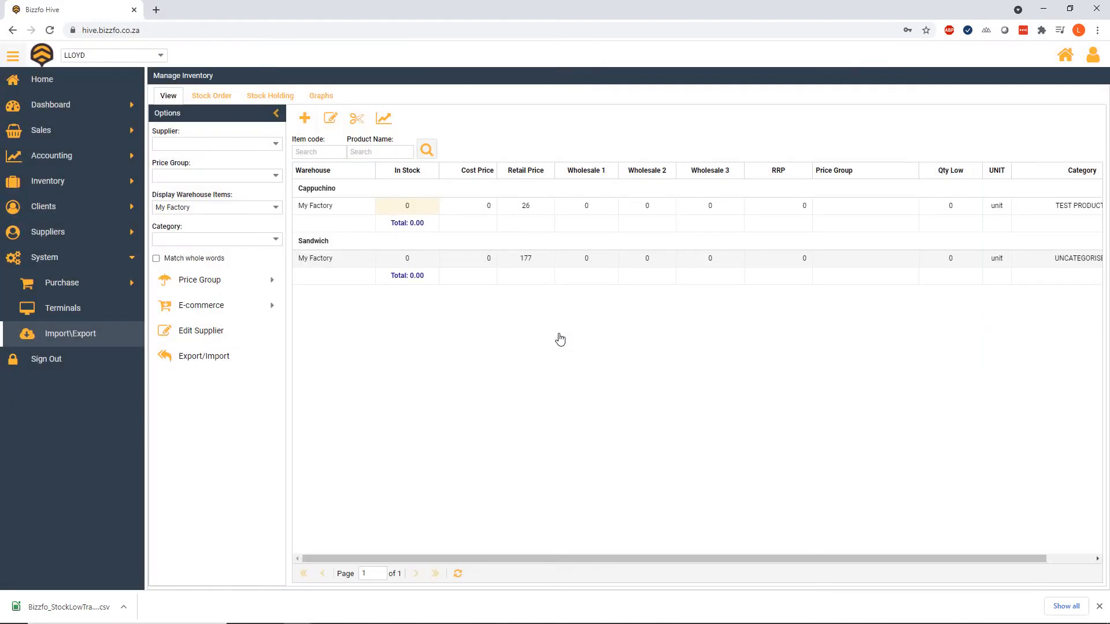
# Step: Display the My Shop warehouse items, then switch back to My Factory to check the stock levels after the import
pyautogui.click(276, 208)
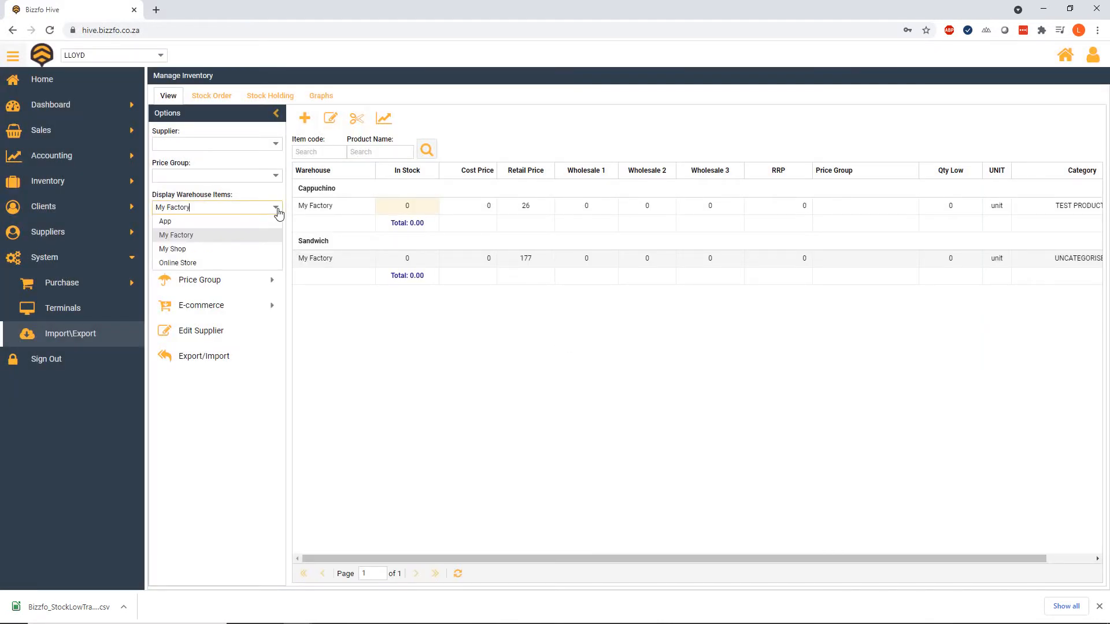
pyautogui.click(213, 248)
pyautogui.click(276, 208)
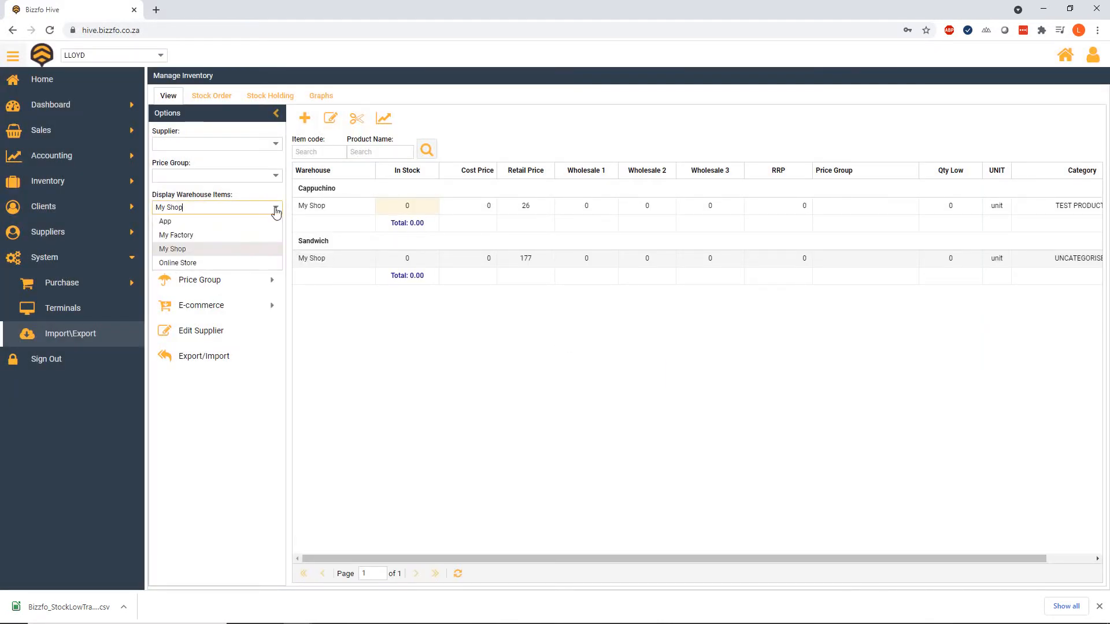
pyautogui.click(237, 236)
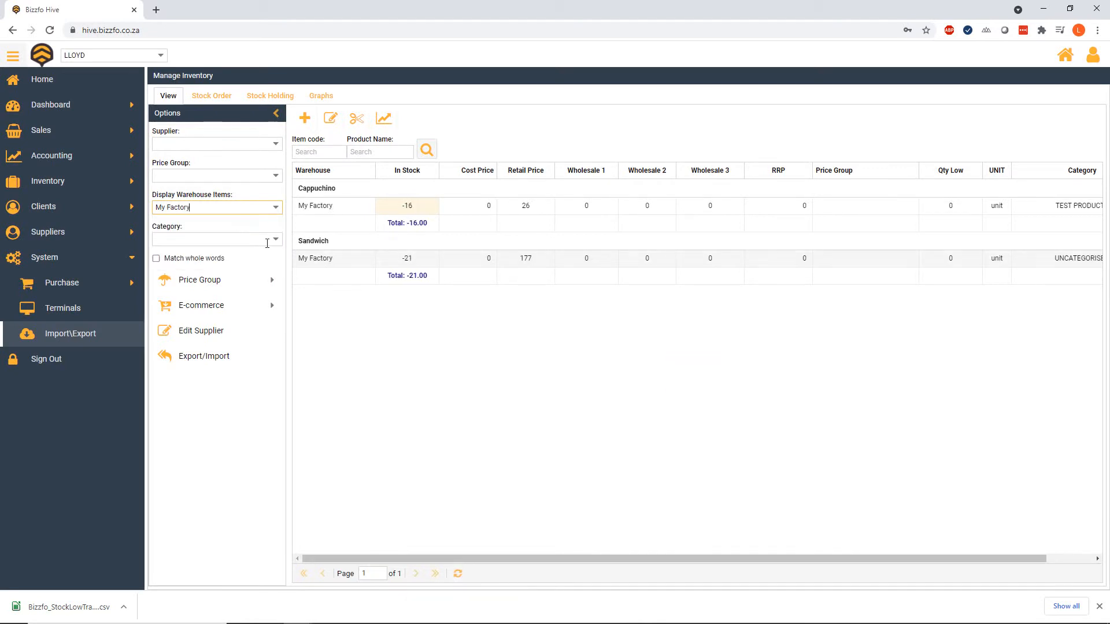
# Step: Check the in-stock quantities of Sandwich and Cappuchino in the My Factory warehouse
pyautogui.click(436, 210)
pyautogui.click(431, 265)
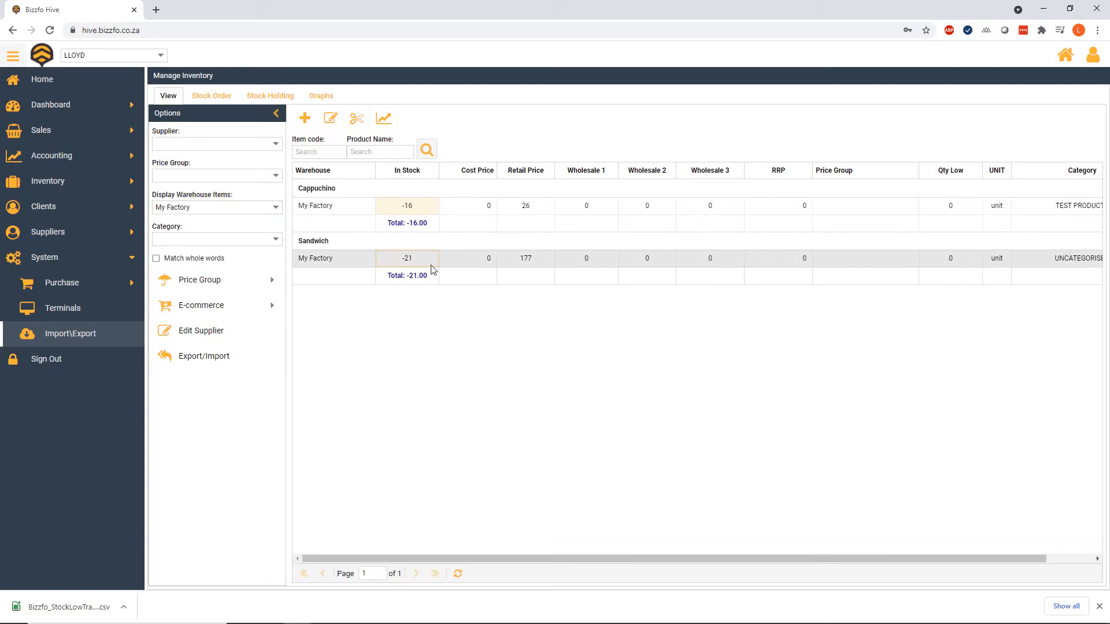
pyautogui.click(418, 209)
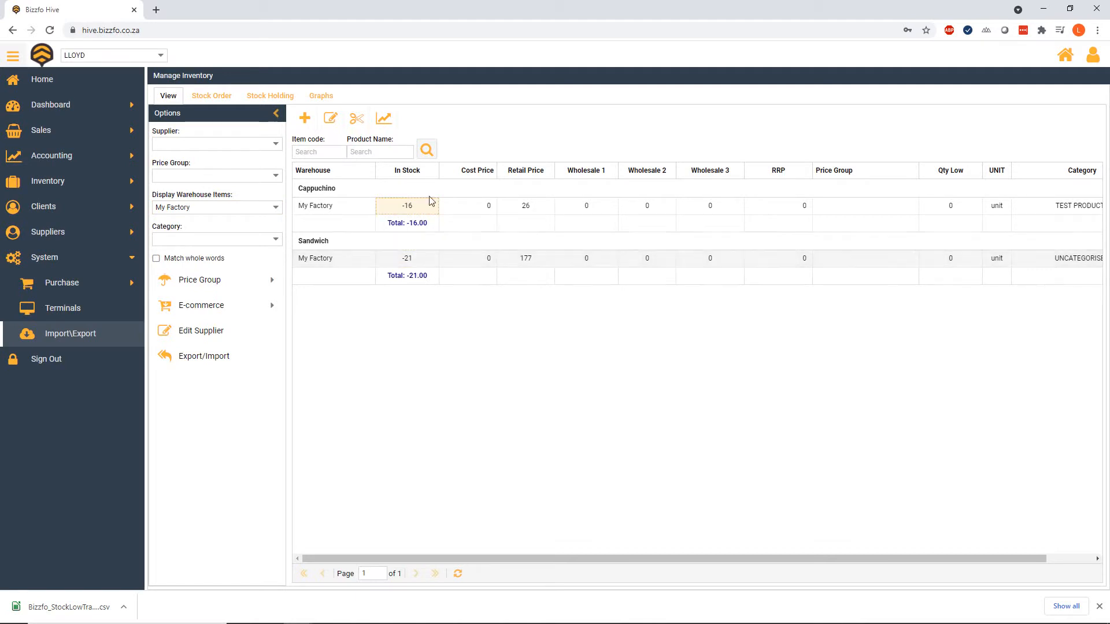
# Step: Go to the invoice search and load the list of system transactions
pyautogui.click(128, 129)
pyautogui.click(70, 187)
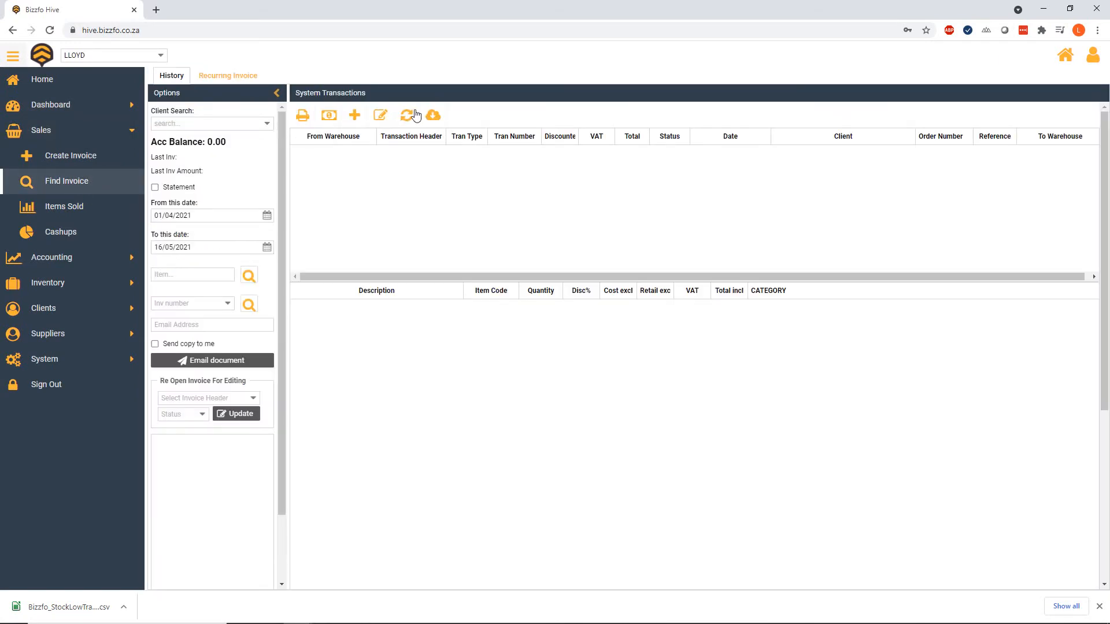
pyautogui.click(416, 115)
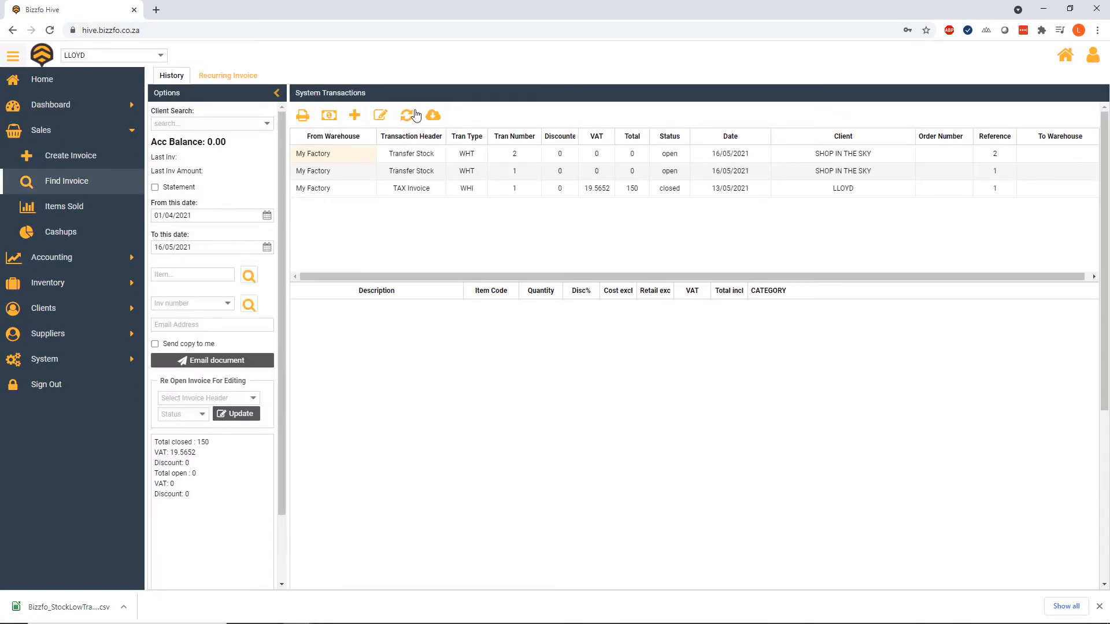
# Step: Inspect the client, line items and status options of Transfer Stock transaction number 2 for Shop In The Sky
pyautogui.click(587, 155)
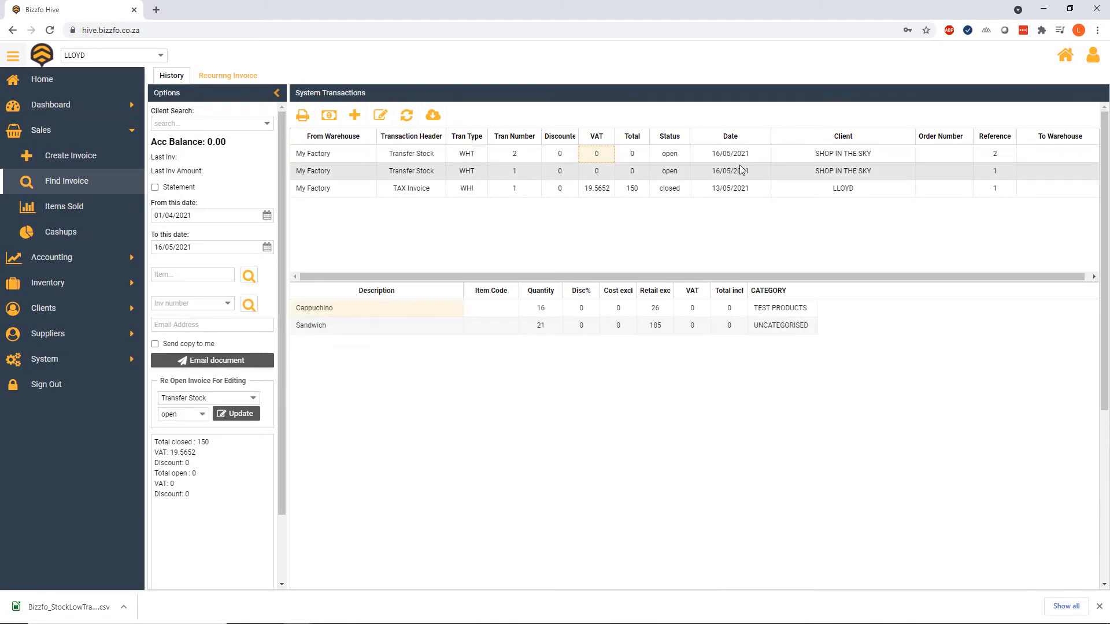
pyautogui.click(831, 157)
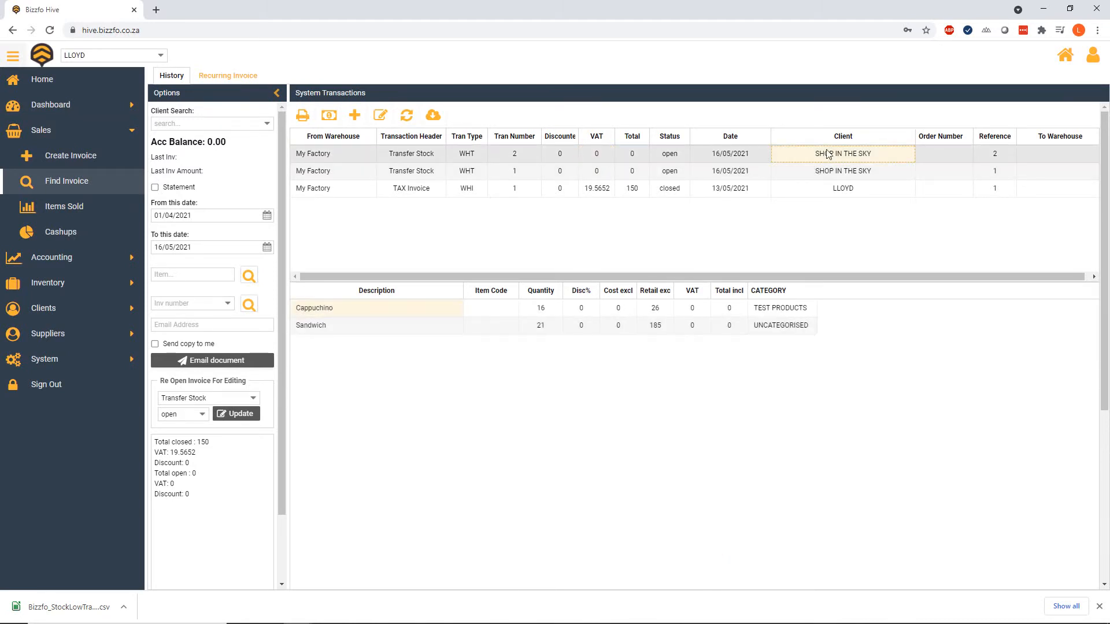
pyautogui.click(508, 312)
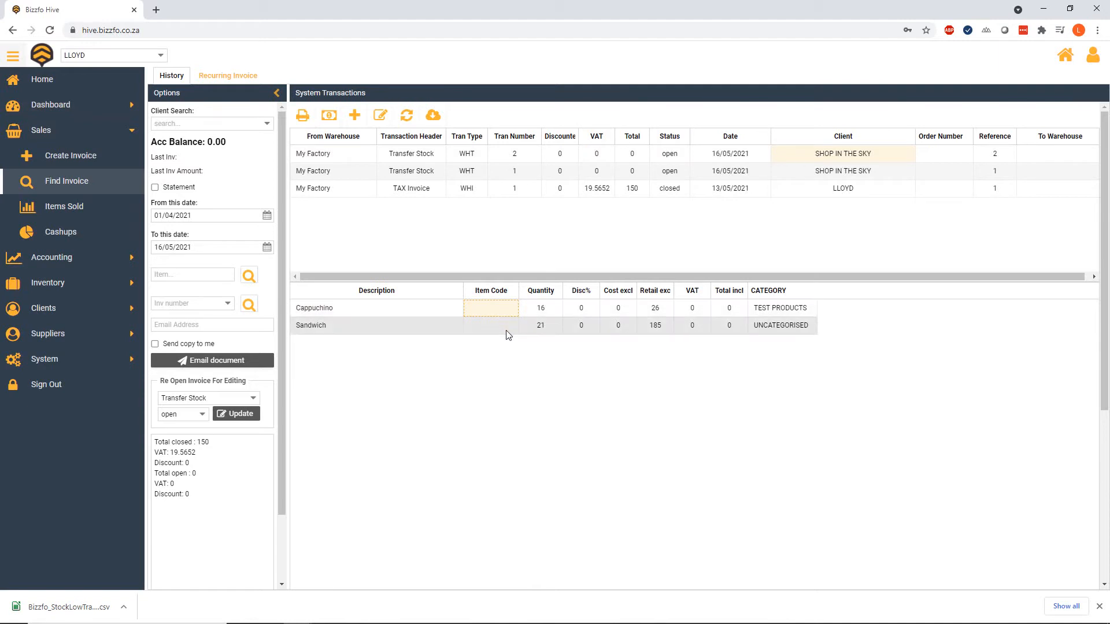
pyautogui.click(506, 330)
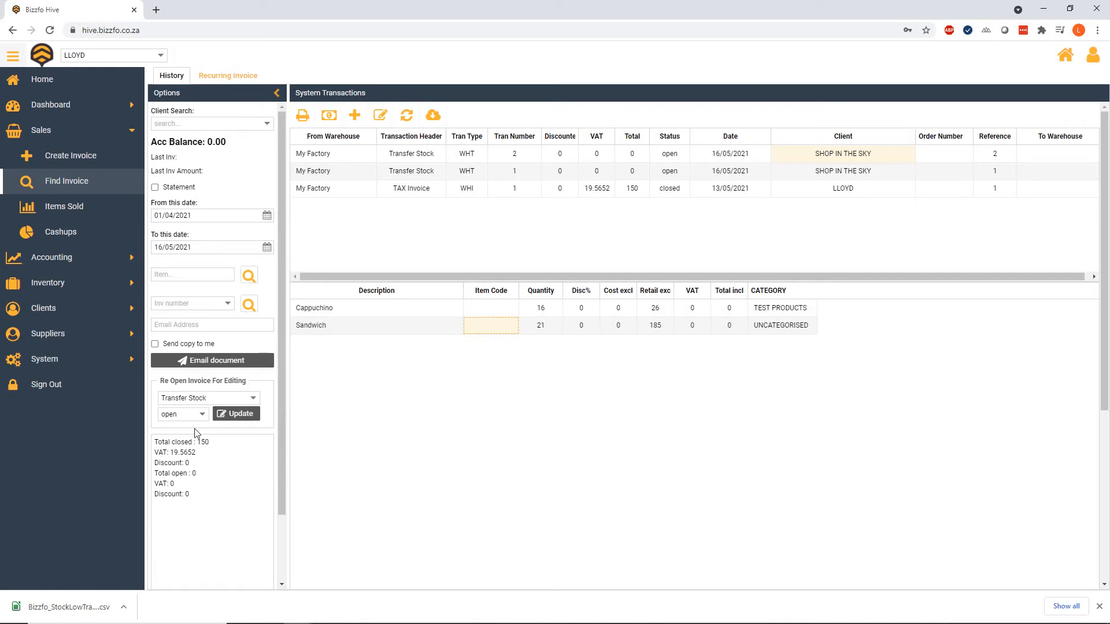
pyautogui.click(205, 415)
pyautogui.click(204, 416)
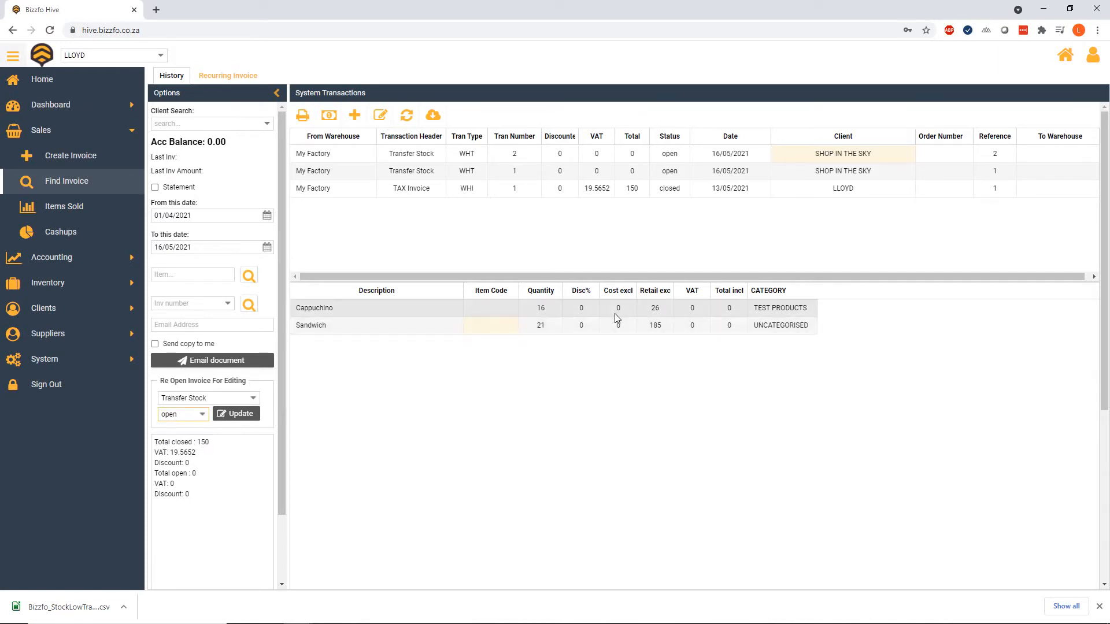
# Step: Open the selected transfer for editing and set its destination warehouse to My Shop, keeping Transfer Stock as the document type
pyautogui.click(386, 115)
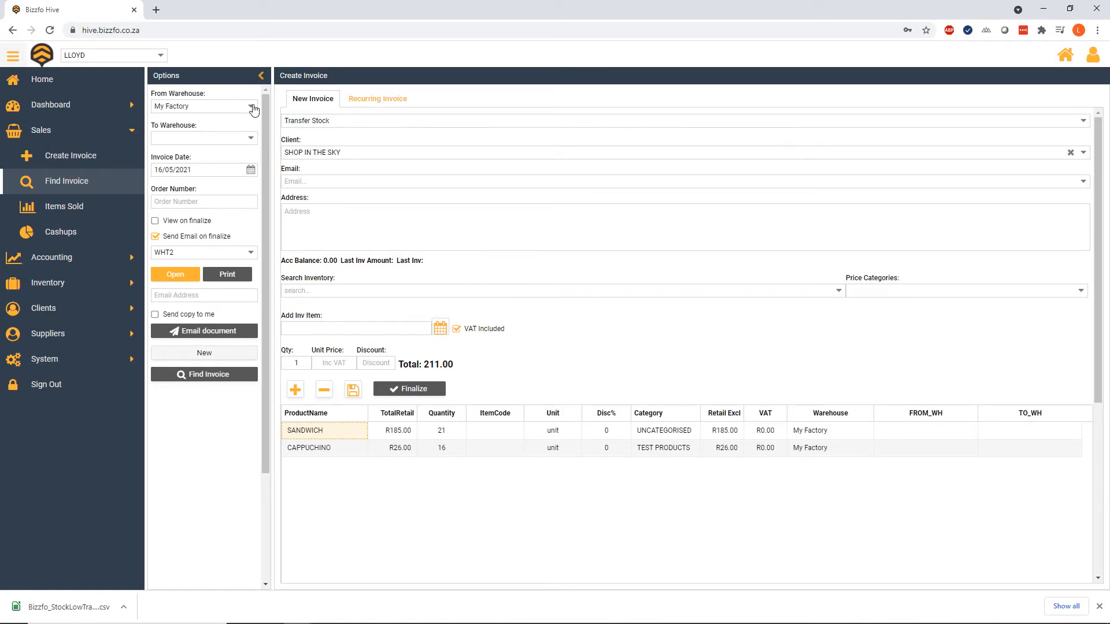
pyautogui.click(247, 140)
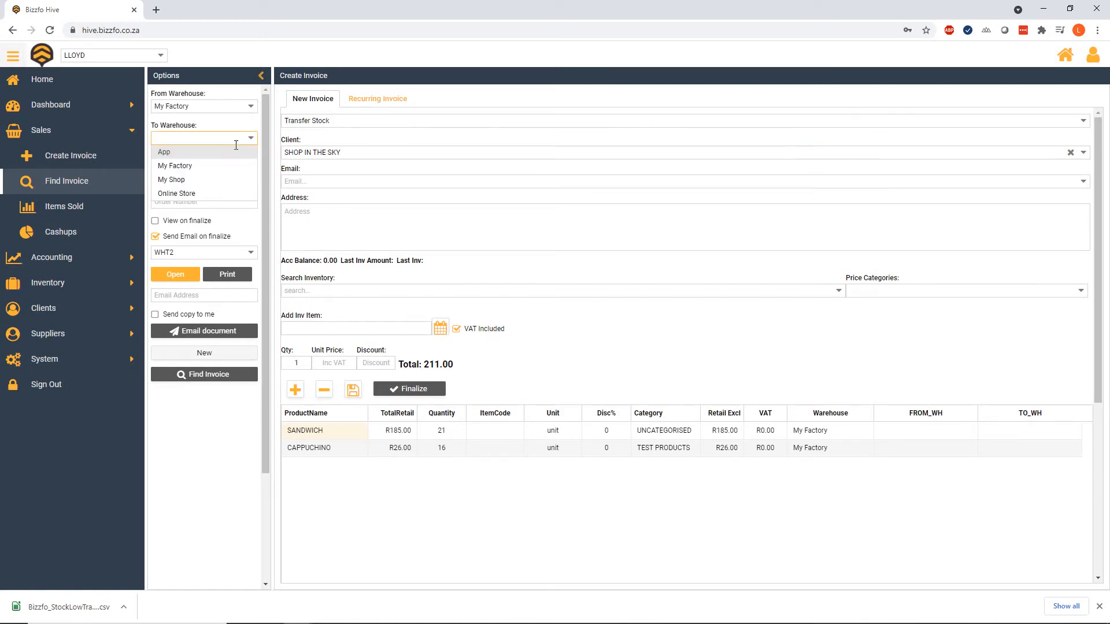
pyautogui.click(221, 180)
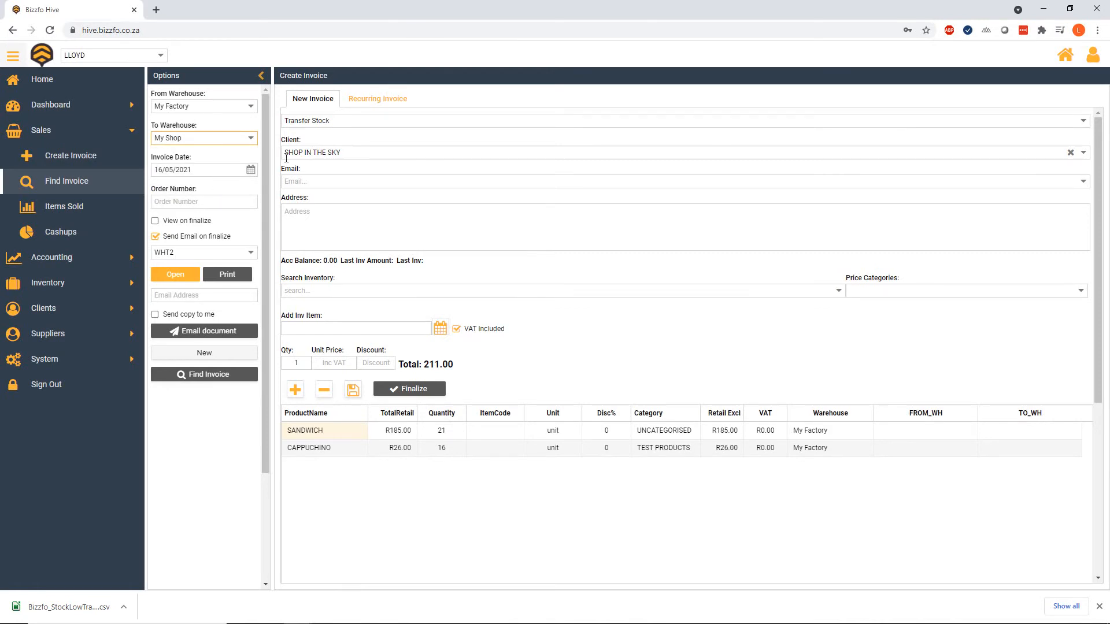
pyautogui.click(384, 125)
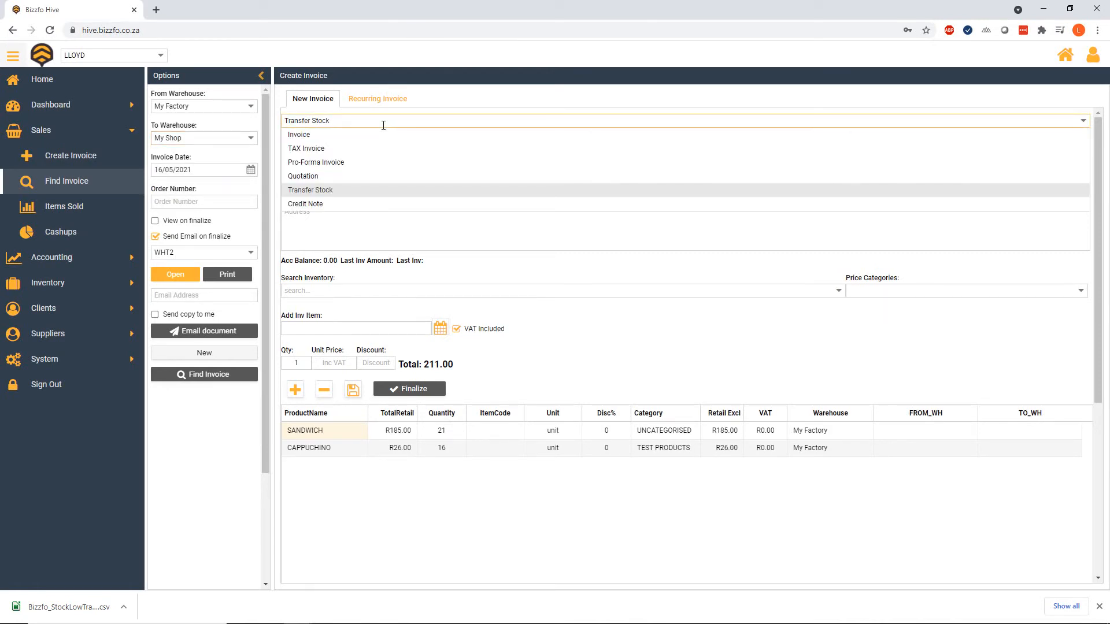
pyautogui.click(324, 190)
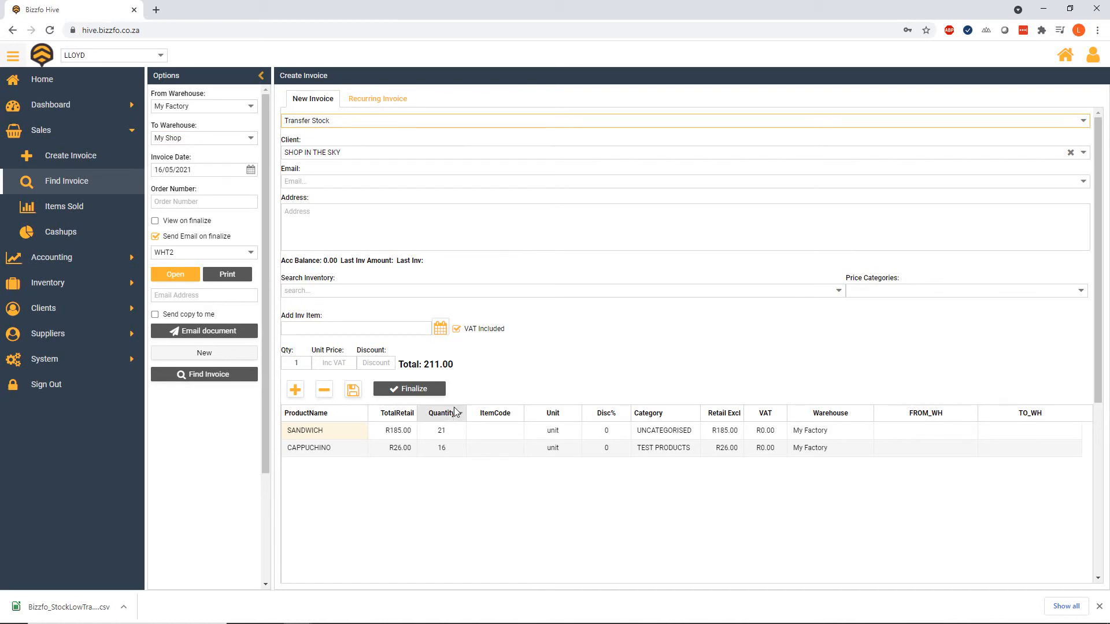
# Step: Turn off sending an email on finalize, then finalize the stock transfer and accept updating the order
pyautogui.click(183, 240)
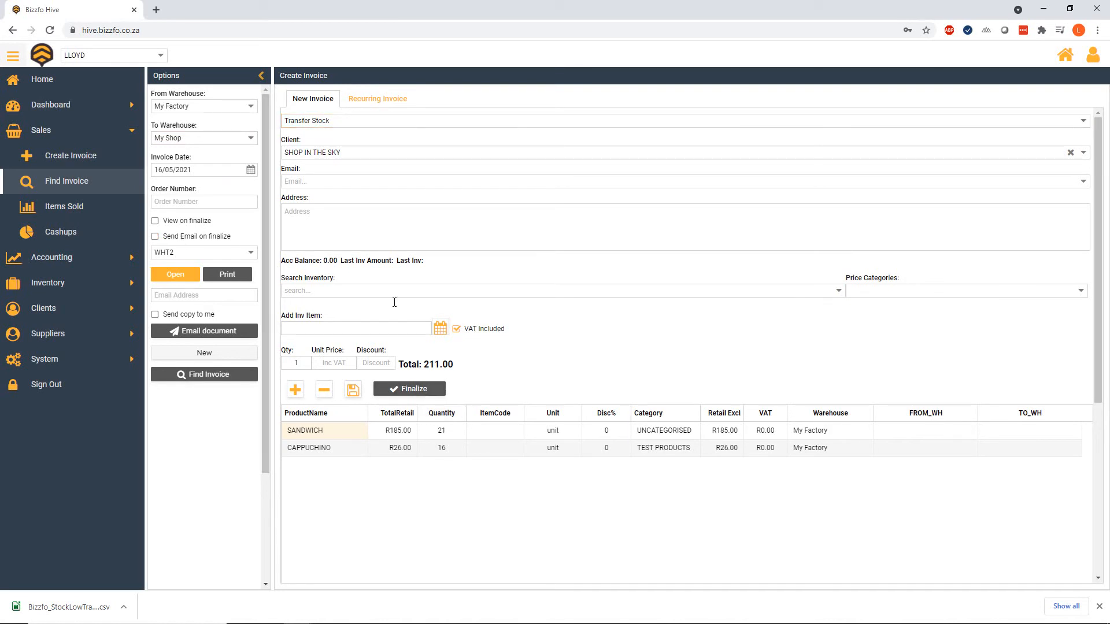
pyautogui.click(419, 395)
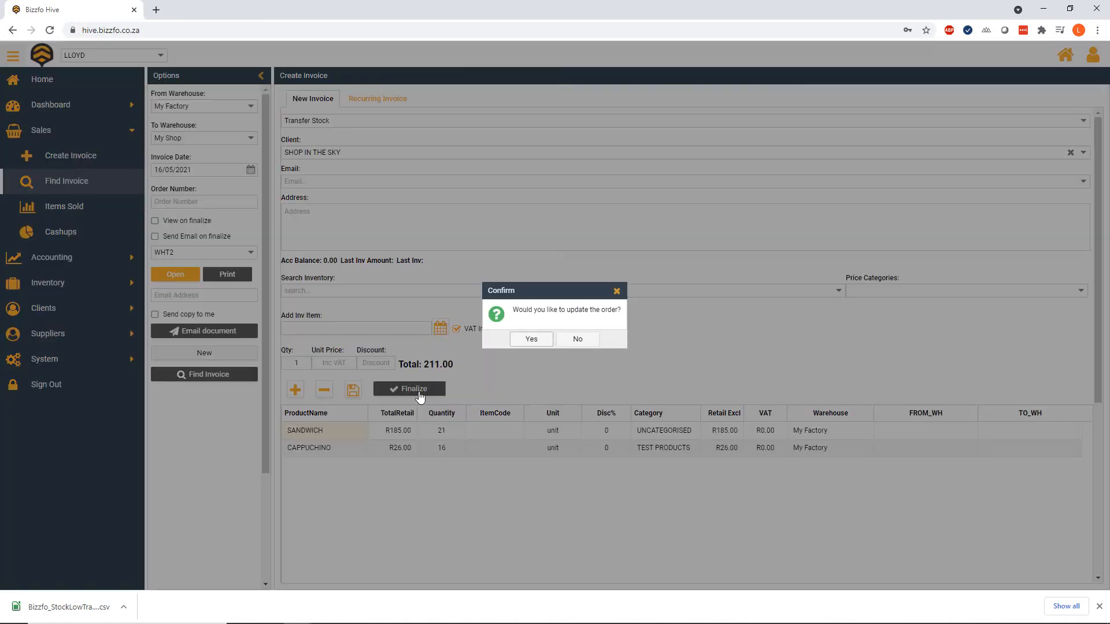
pyautogui.click(531, 340)
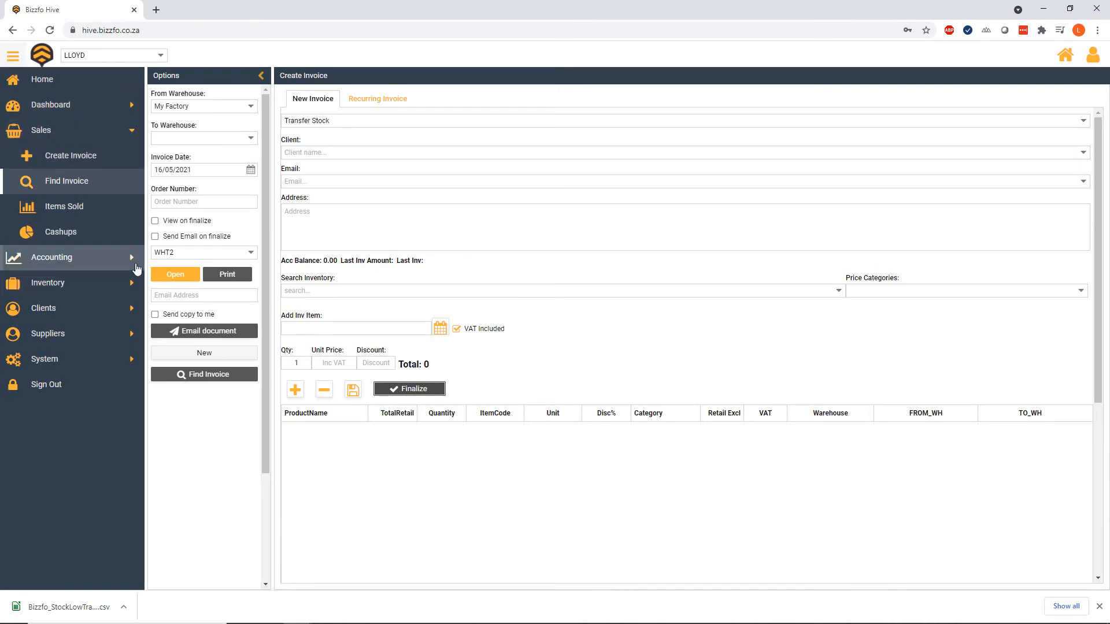
# Step: Return to inventory management and display the My Factory warehouse items to check their stock levels
pyautogui.click(127, 281)
pyautogui.click(57, 219)
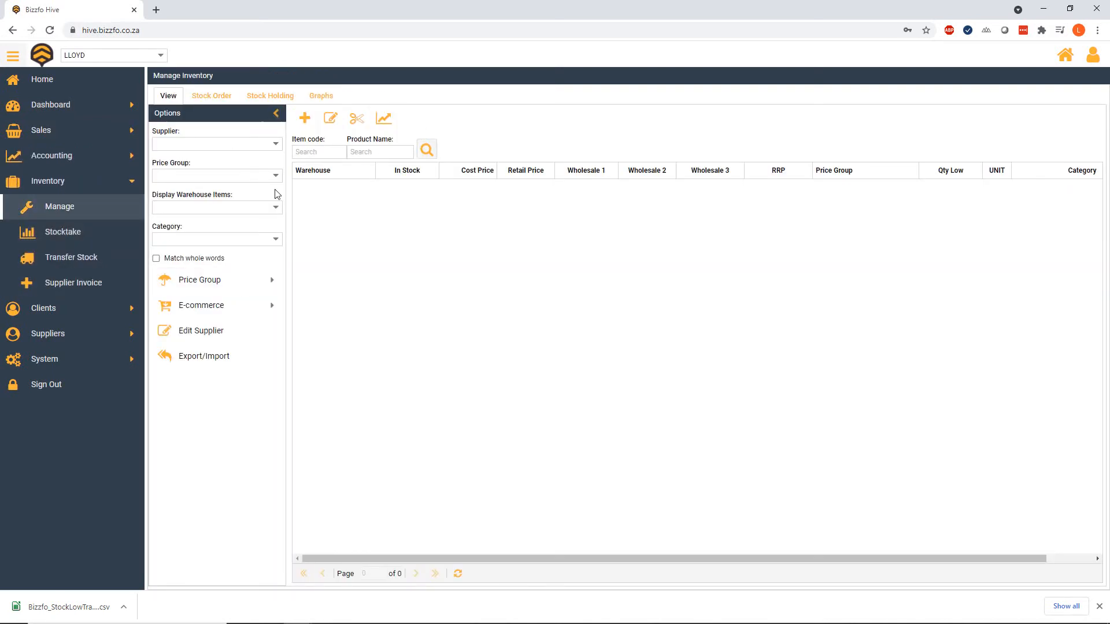
pyautogui.click(275, 208)
pyautogui.click(215, 227)
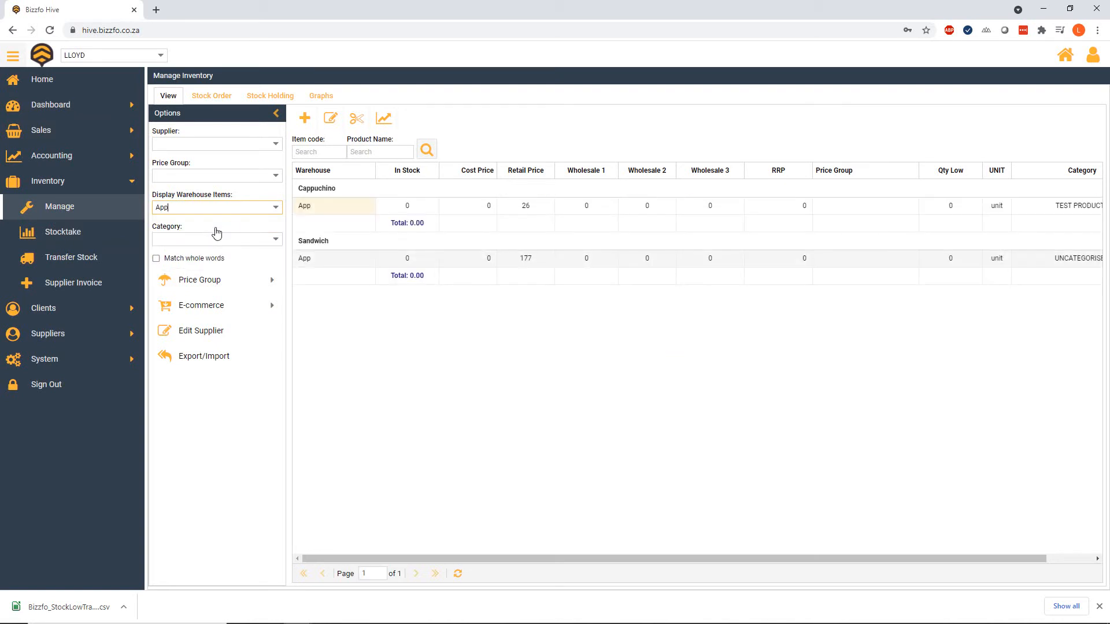
pyautogui.click(276, 207)
pyautogui.click(238, 236)
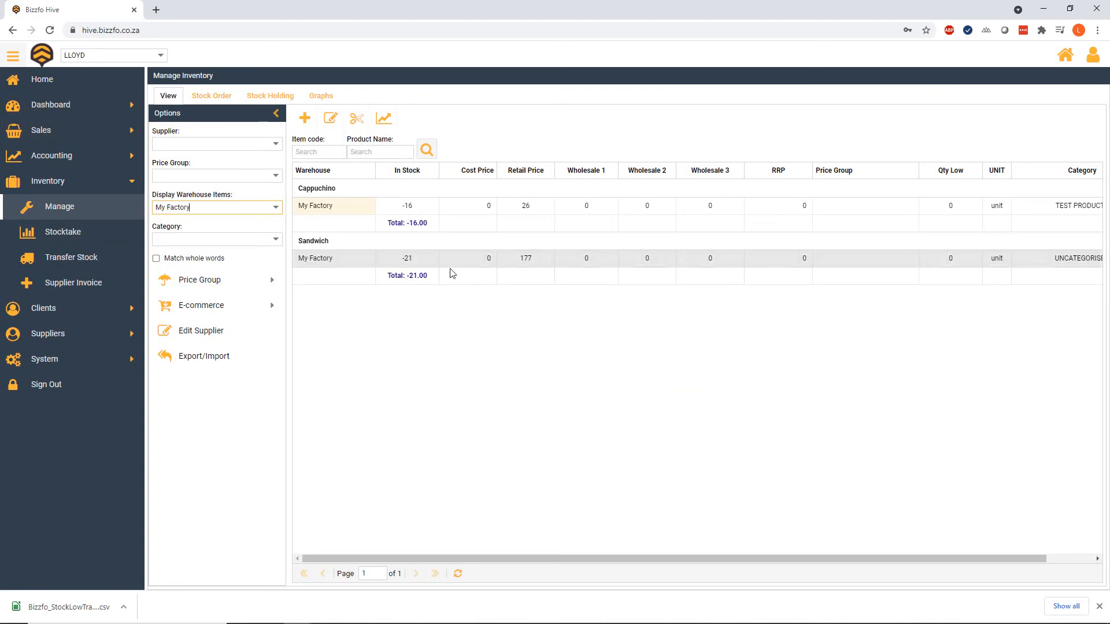
# Step: Display the My Shop warehouse items and check the stock of Cappuchino and Sandwich
pyautogui.click(274, 208)
pyautogui.click(212, 255)
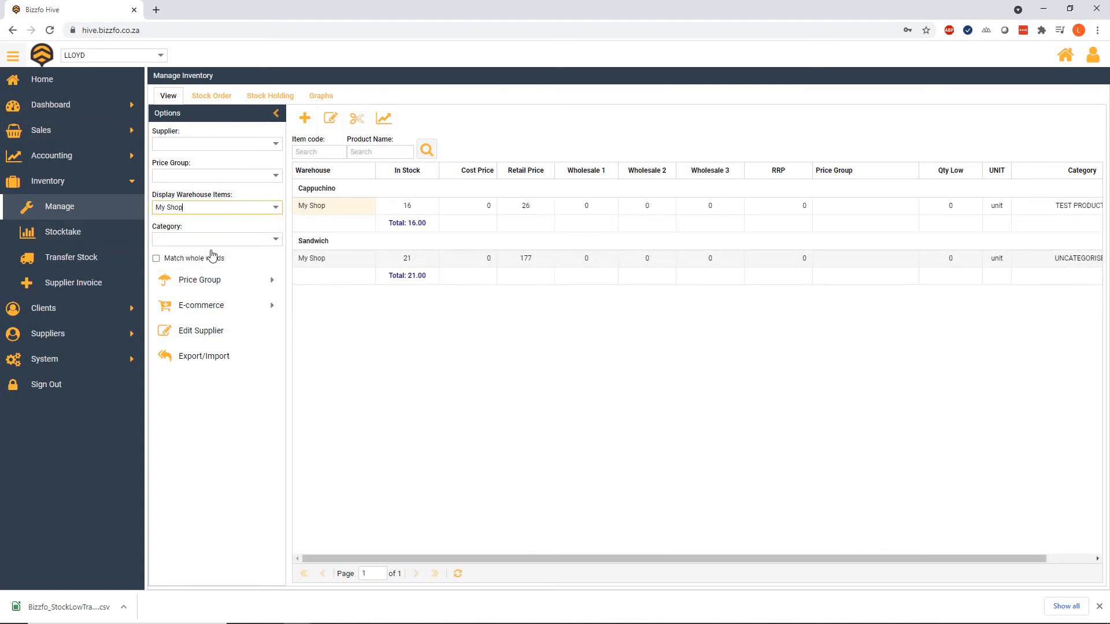
pyautogui.click(426, 263)
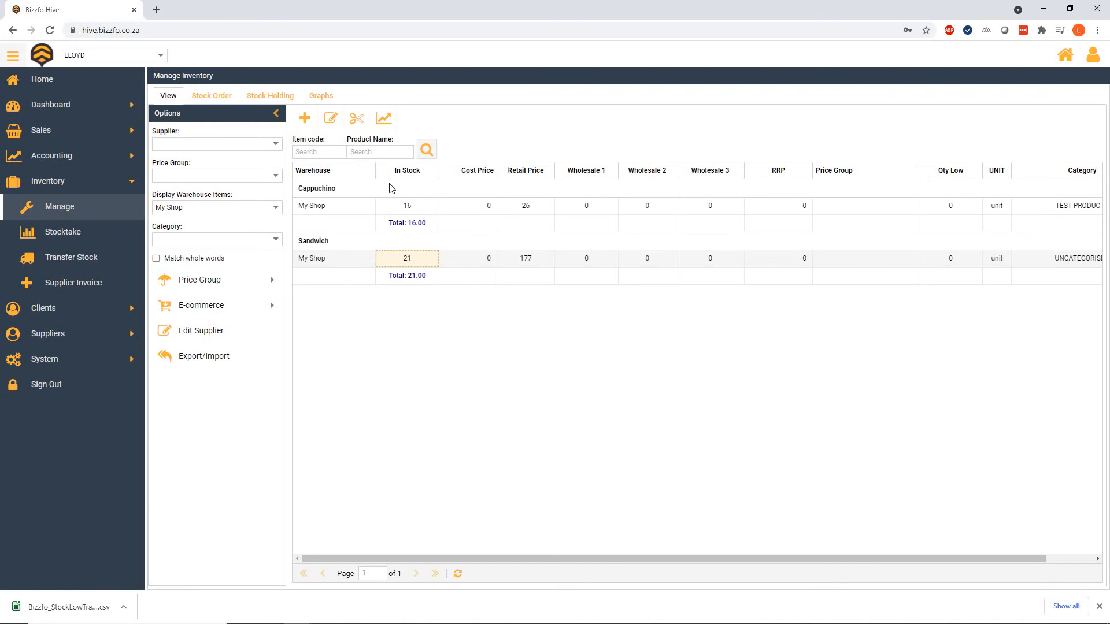
# Step: Start a new TAX Invoice from My Factory and select Shop In The Sky as the client
pyautogui.click(131, 131)
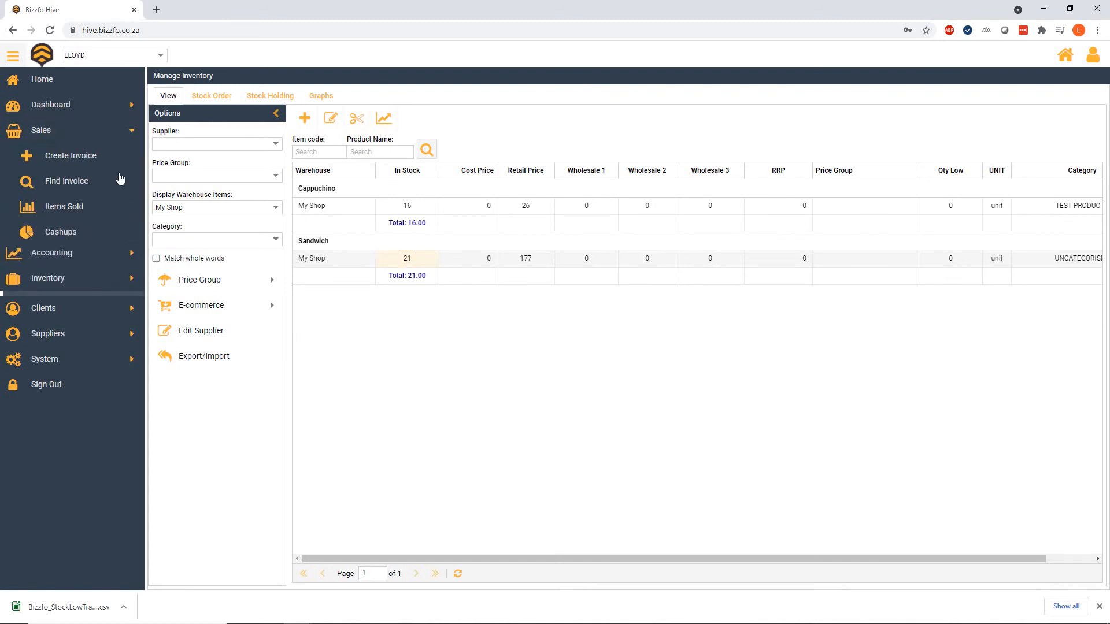
pyautogui.click(70, 165)
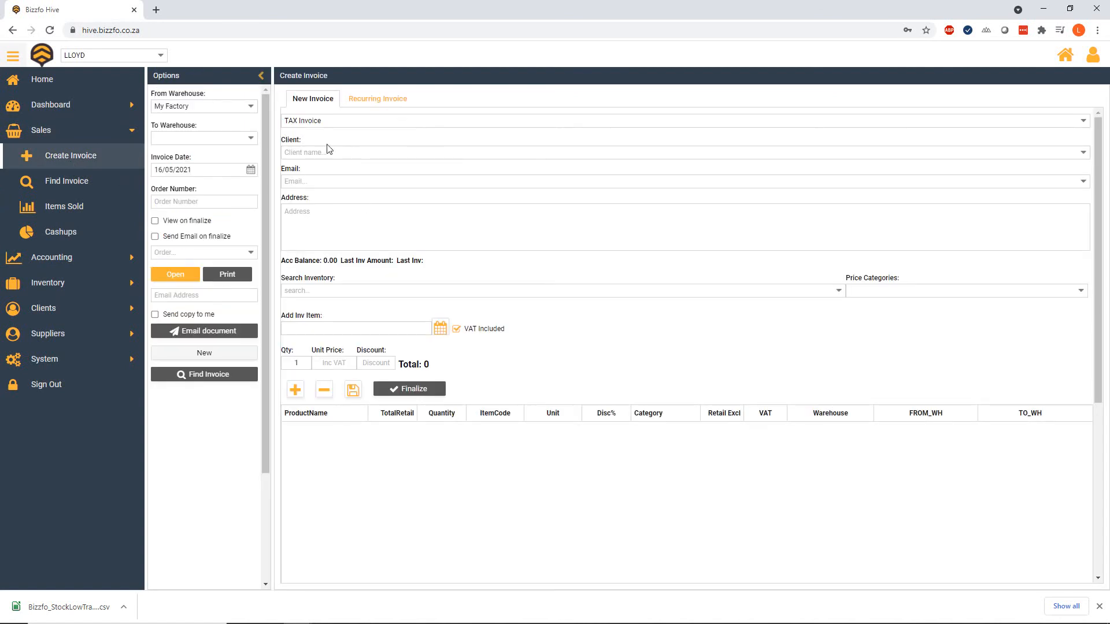
pyautogui.click(357, 157)
pyautogui.write('s')
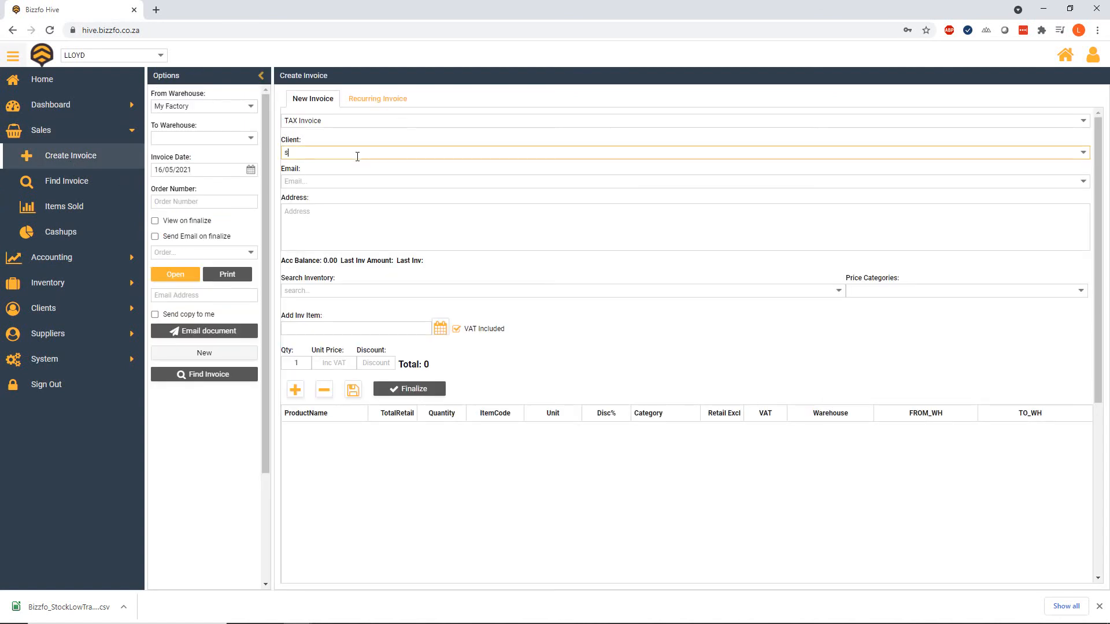
pyautogui.write('i')
pyautogui.press('BackSpace')
pyautogui.write('h')
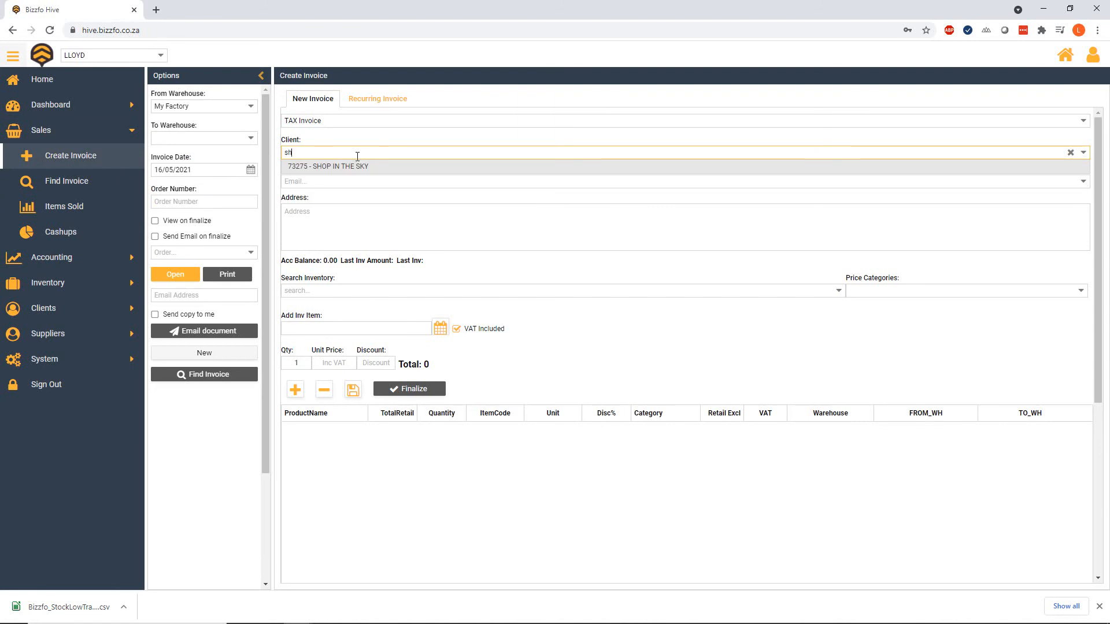
pyautogui.press('Return')
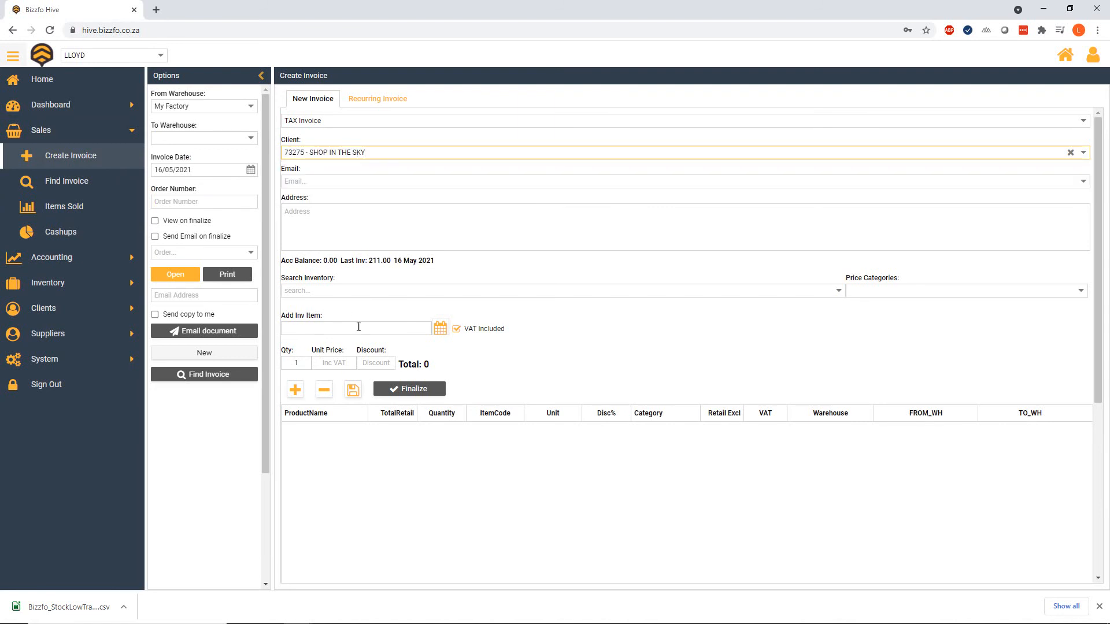
# Step: Add the inventory item Sandwich to the invoice with quantity 19 at the retail price of 177
pyautogui.click(358, 326)
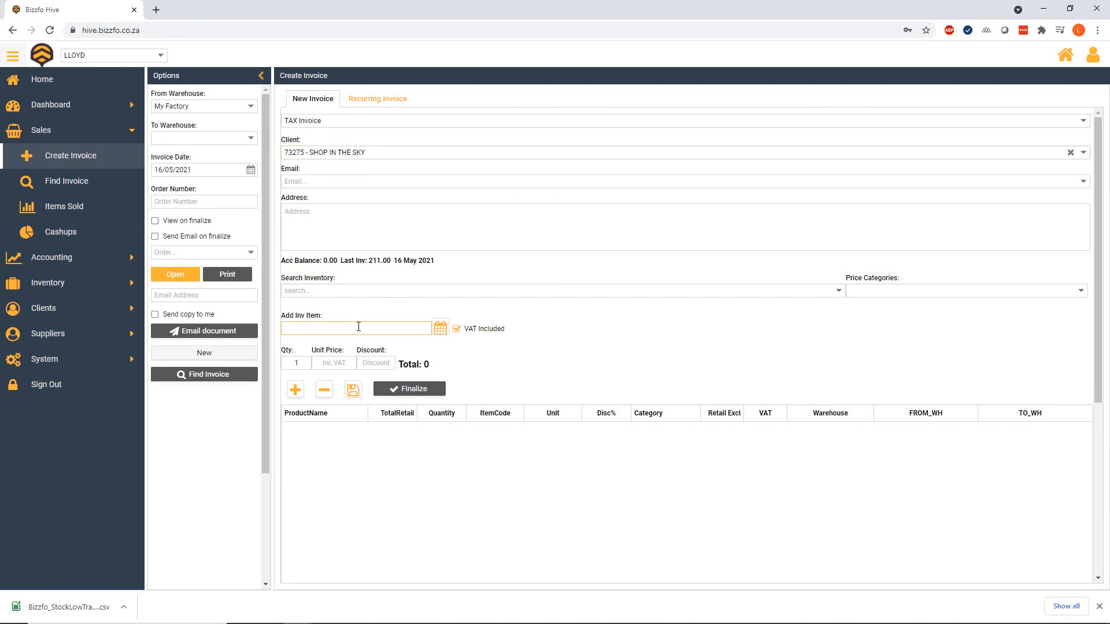
pyautogui.click(325, 293)
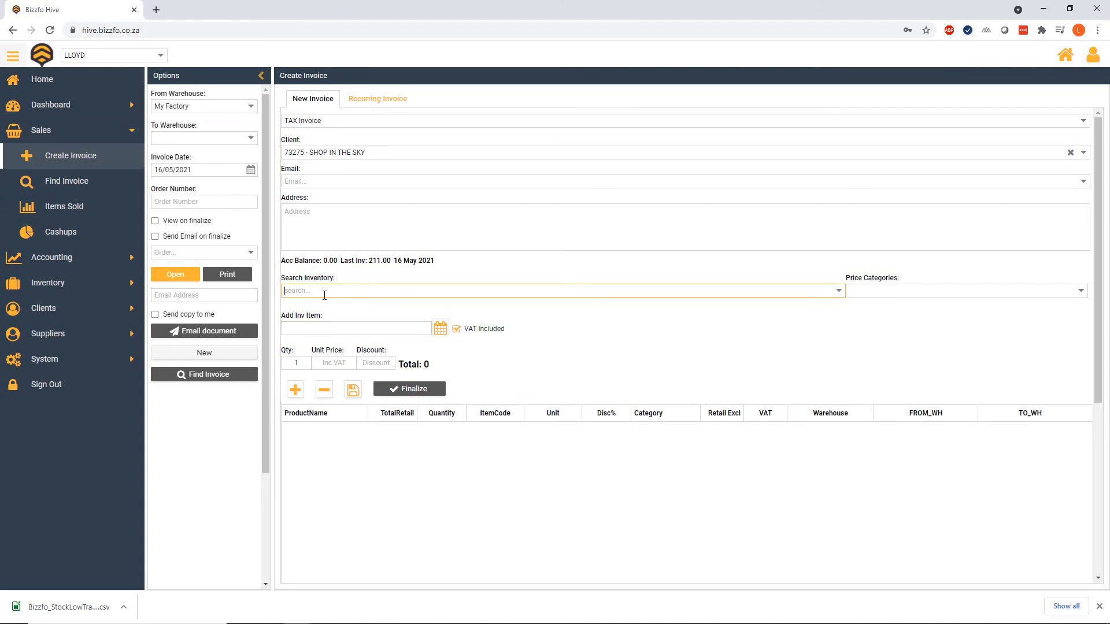
pyautogui.write('san')
pyautogui.click(347, 304)
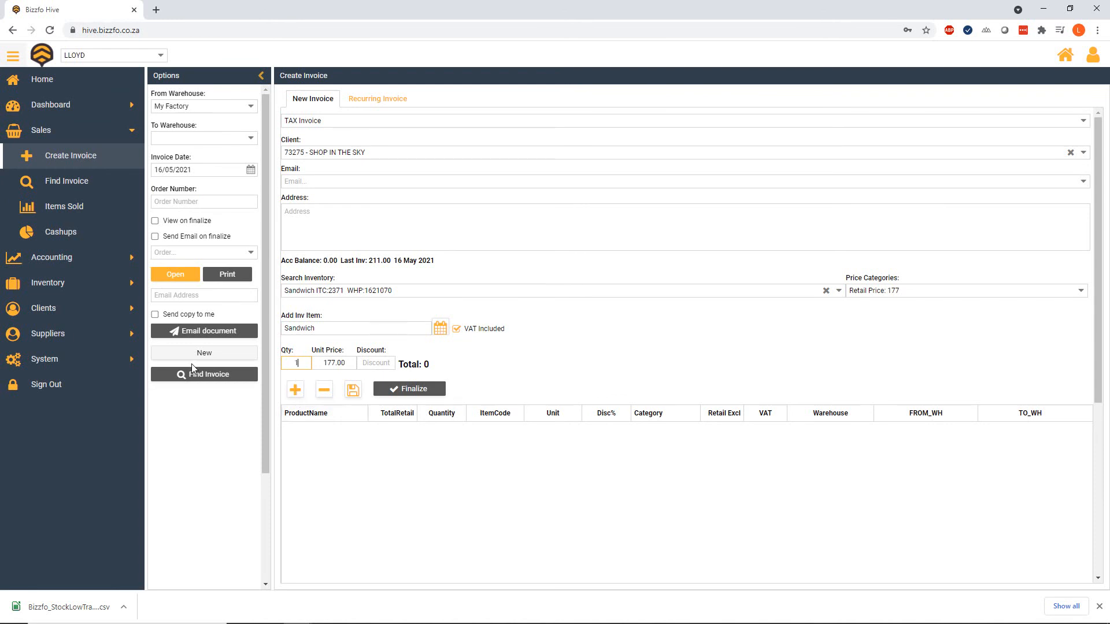
pyautogui.write('9')
pyautogui.click(295, 391)
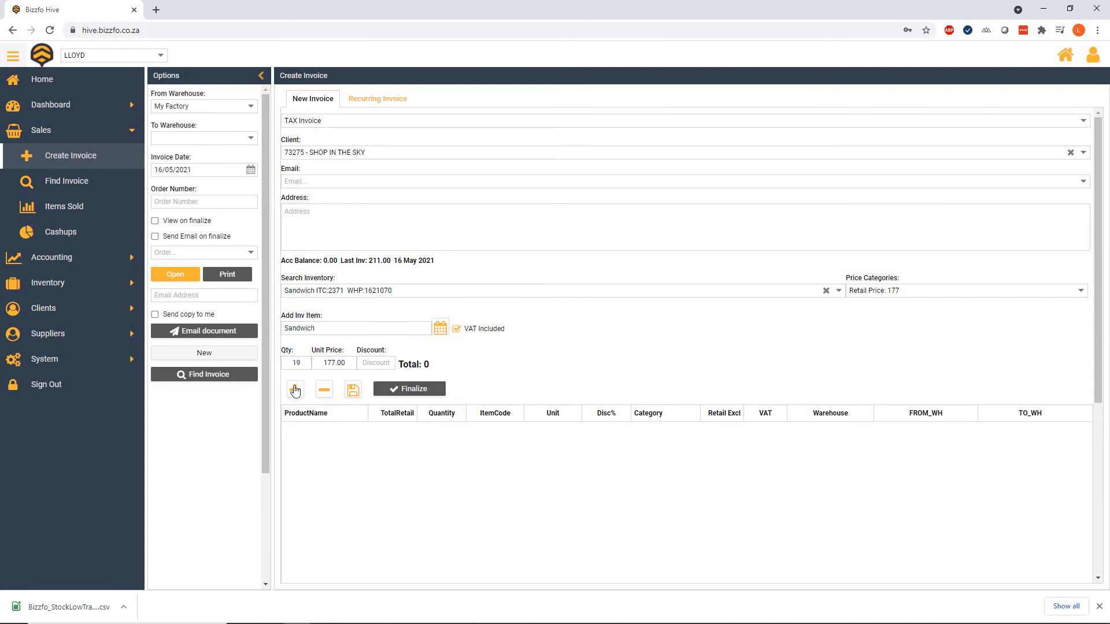